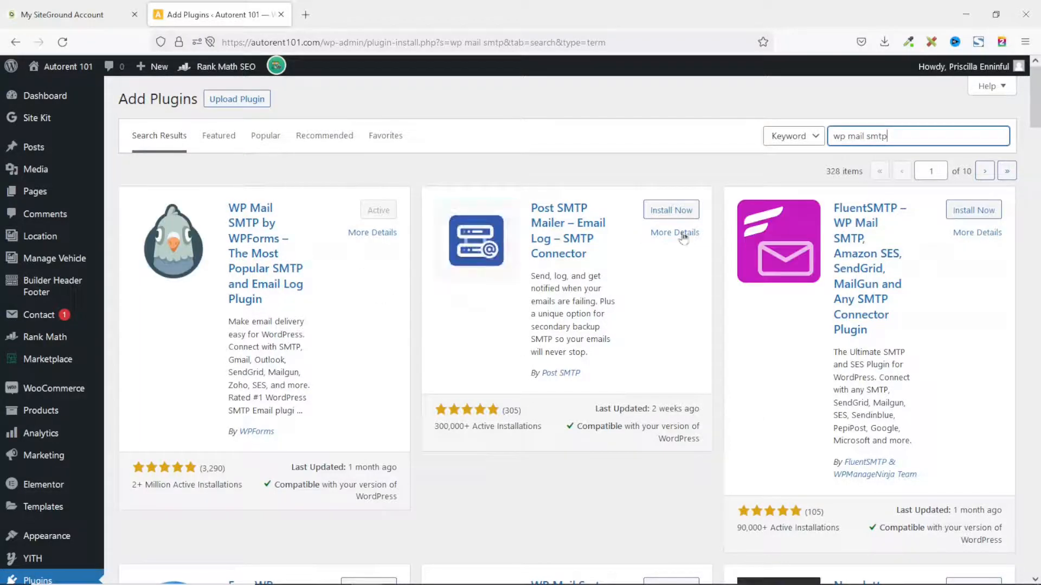
Scroll the 'wp mail smtp' results to confirm WP Mail SMTP by WPForms shows Active
{"action": "scroll", "coordinate": [897, 342], "scroll_direction": "down", "scroll_amount": 5}
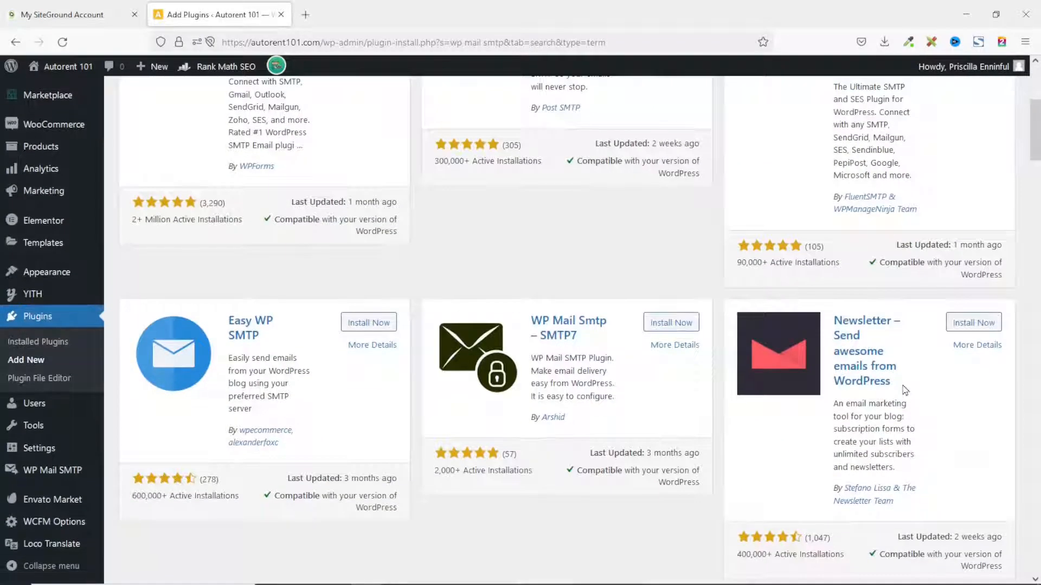
Open WP Mail SMTP's Settings page from the admin sidebar flyout
{"action": "scroll", "coordinate": [907, 389], "scroll_direction": "up", "scroll_amount": 3}
{"action": "scroll", "coordinate": [907, 389], "scroll_direction": "up", "scroll_amount": 3}
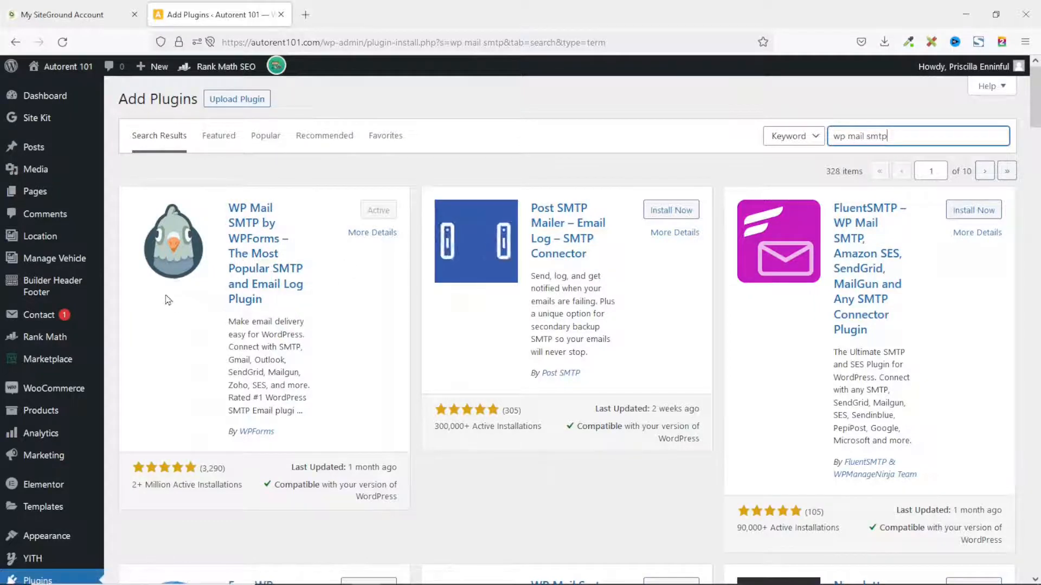
{"action": "scroll", "coordinate": [46, 320], "scroll_direction": "down", "scroll_amount": 5}
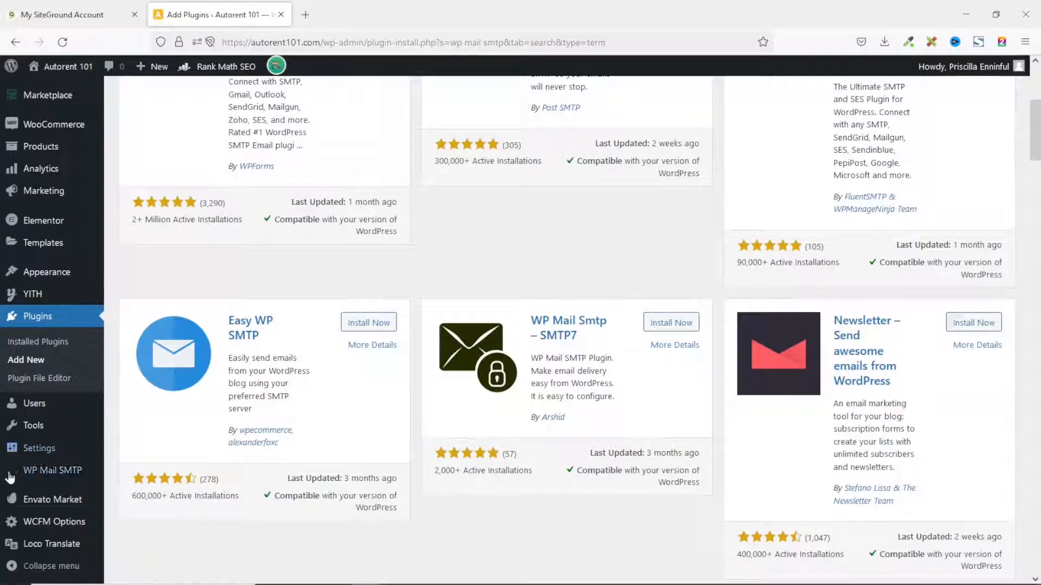
{"action": "mouse_move", "coordinate": [39, 480]}
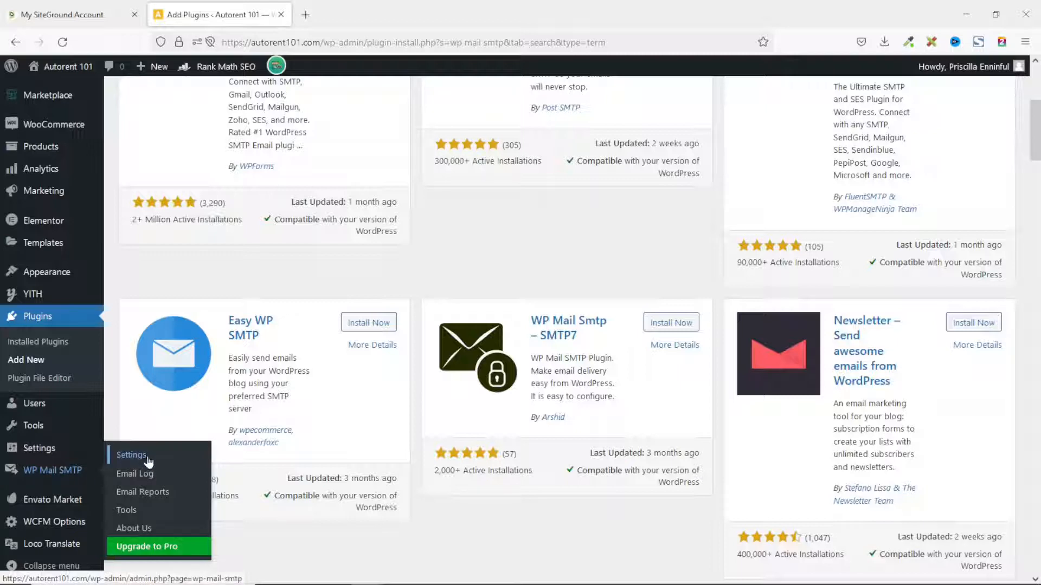
{"action": "left_click", "coordinate": [147, 459]}
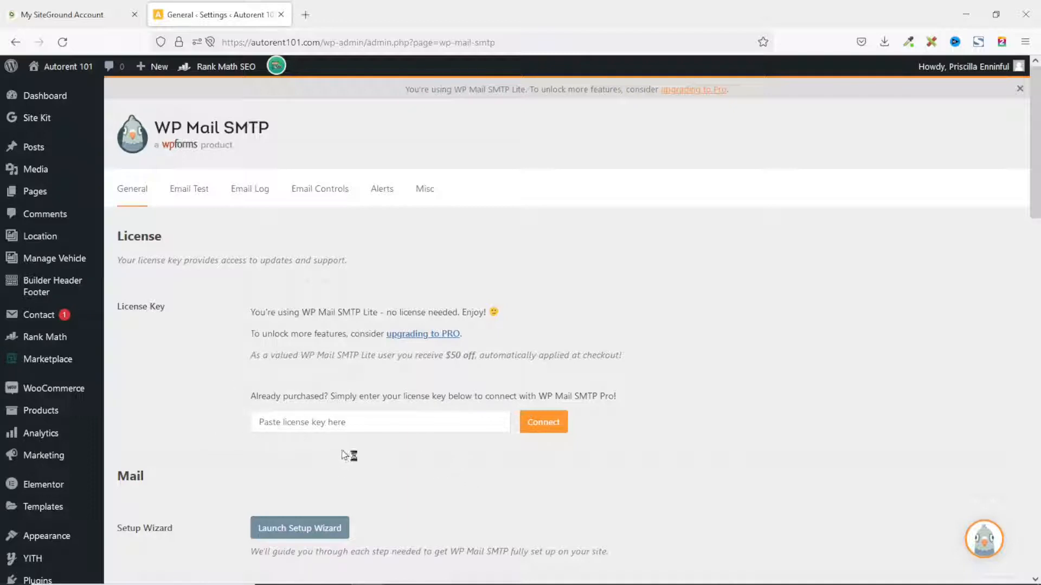
{"action": "scroll", "coordinate": [341, 447], "scroll_direction": "down", "scroll_amount": 3}
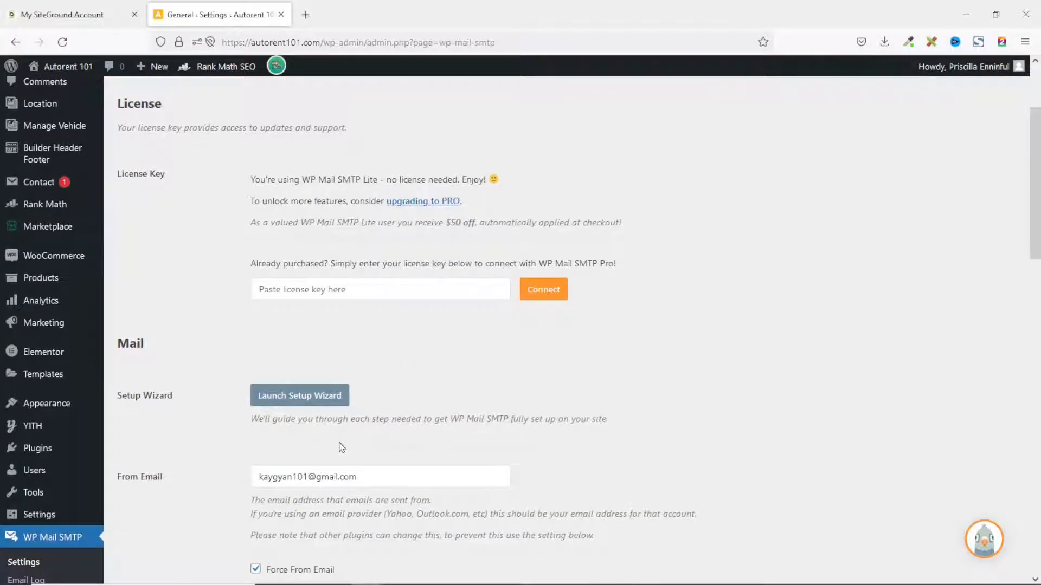
{"action": "scroll", "coordinate": [400, 327], "scroll_direction": "up", "scroll_amount": 2}
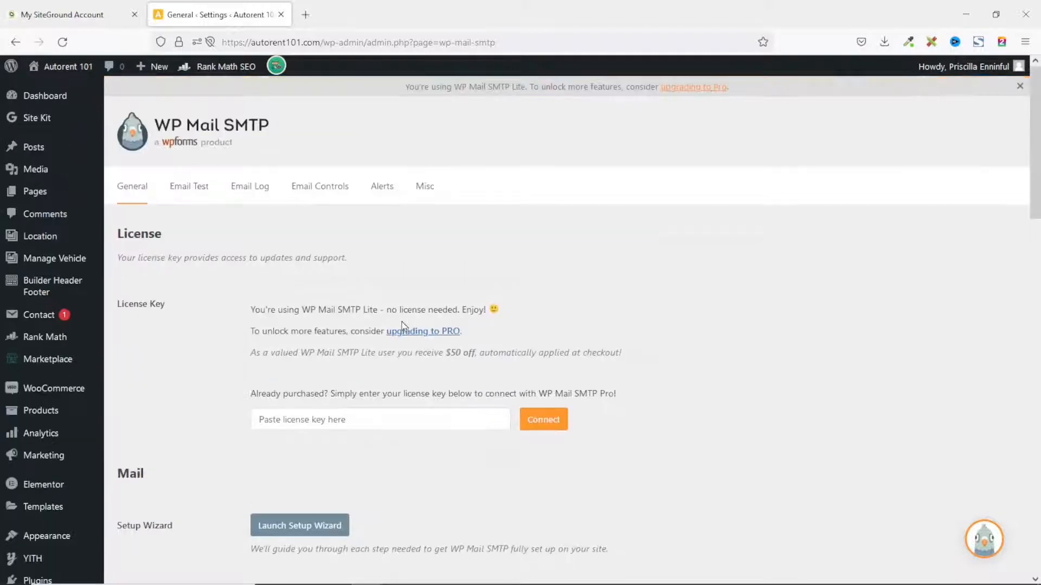
{"action": "scroll", "coordinate": [401, 324], "scroll_direction": "down", "scroll_amount": 3}
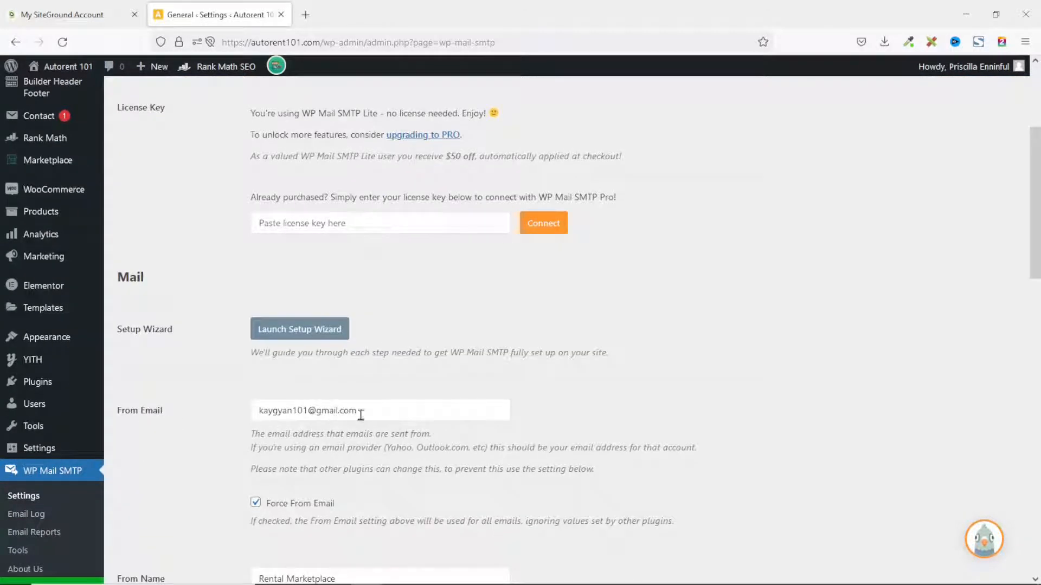
{"action": "left_click_drag", "start_coordinate": [378, 416], "coordinate": [245, 409]}
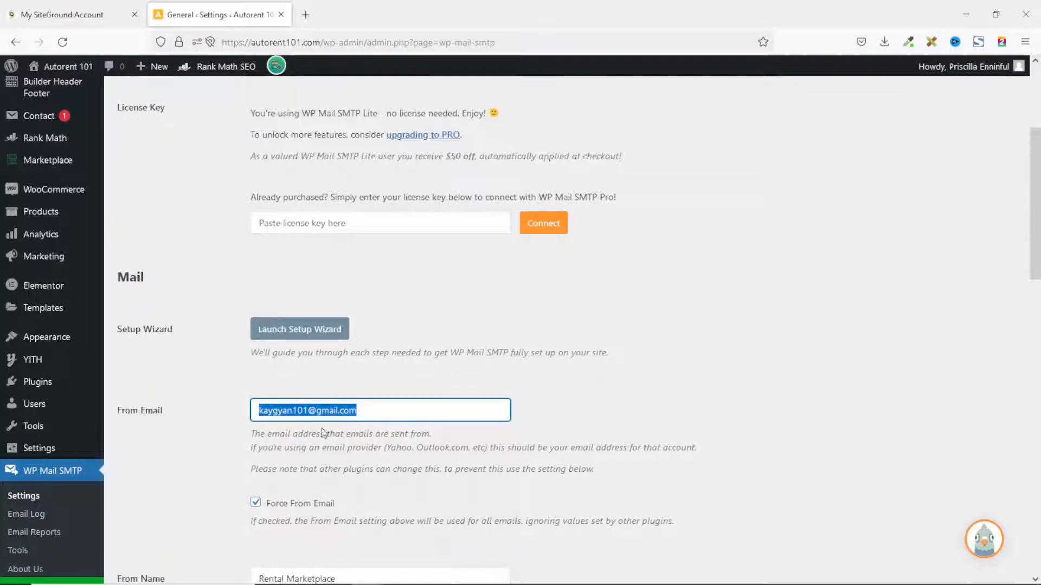
{"action": "scroll", "coordinate": [363, 416], "scroll_direction": "down", "scroll_amount": 3}
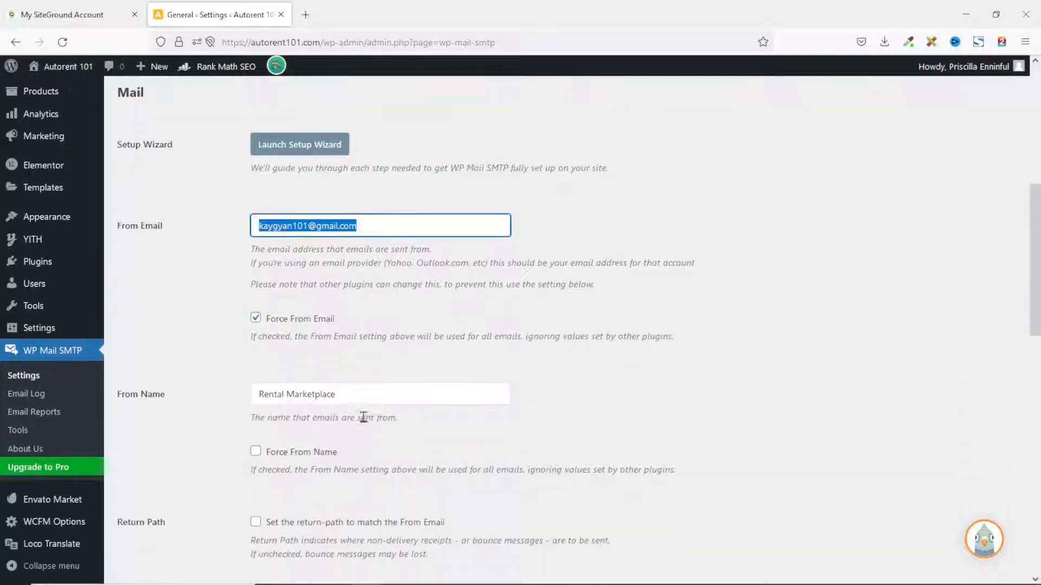
{"action": "left_click", "coordinate": [305, 344]}
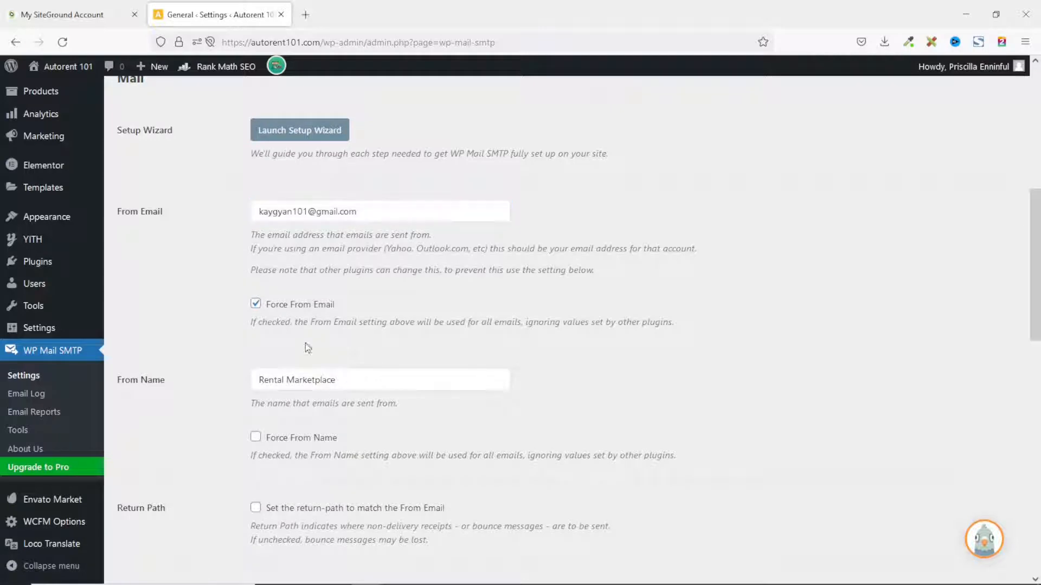
{"action": "left_click_drag", "start_coordinate": [350, 382], "coordinate": [237, 378]}
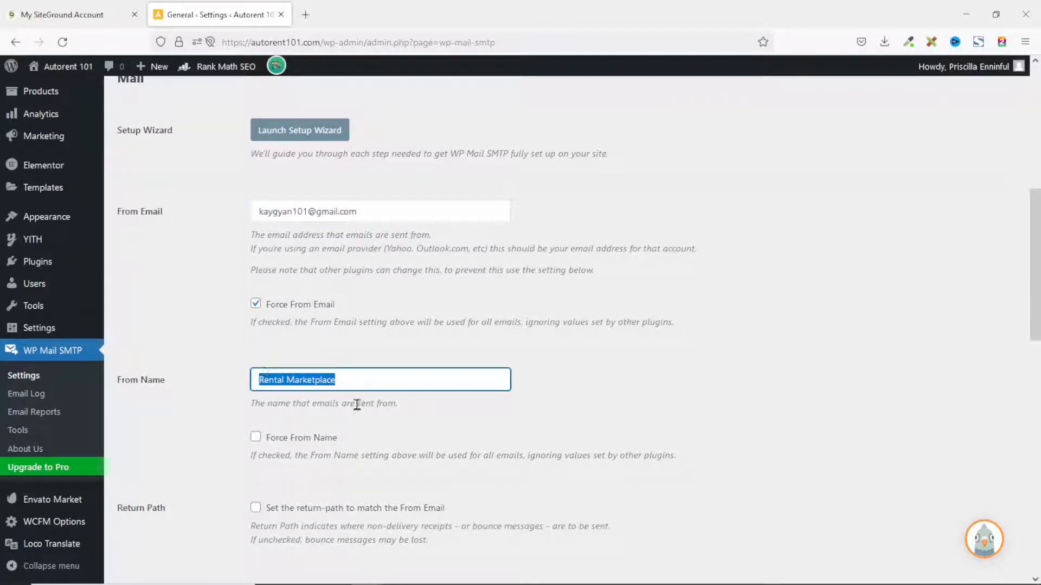
{"action": "scroll", "coordinate": [267, 524], "scroll_direction": "down", "scroll_amount": 2}
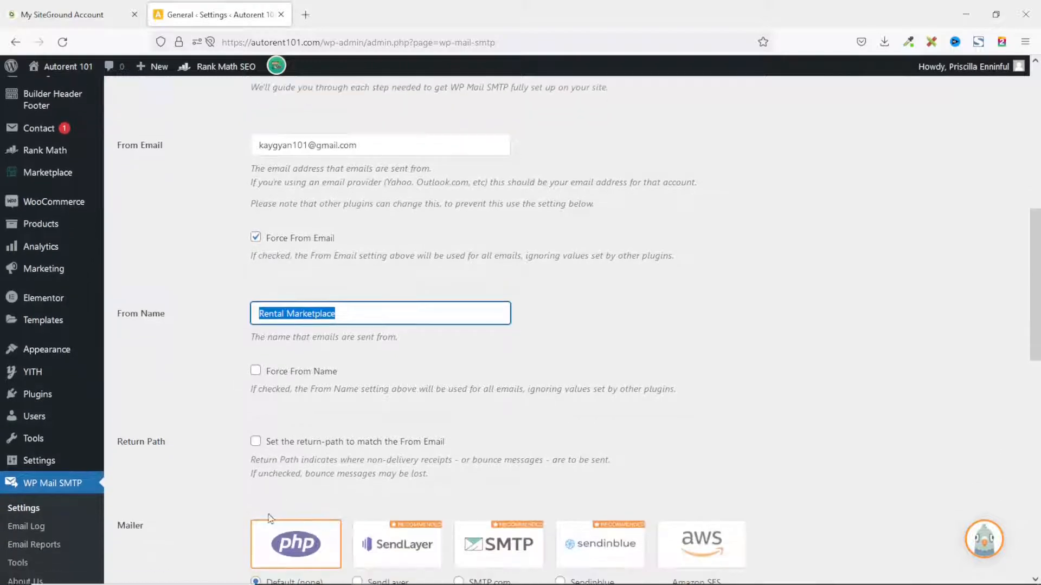
{"action": "scroll", "coordinate": [284, 457], "scroll_direction": "down", "scroll_amount": 3}
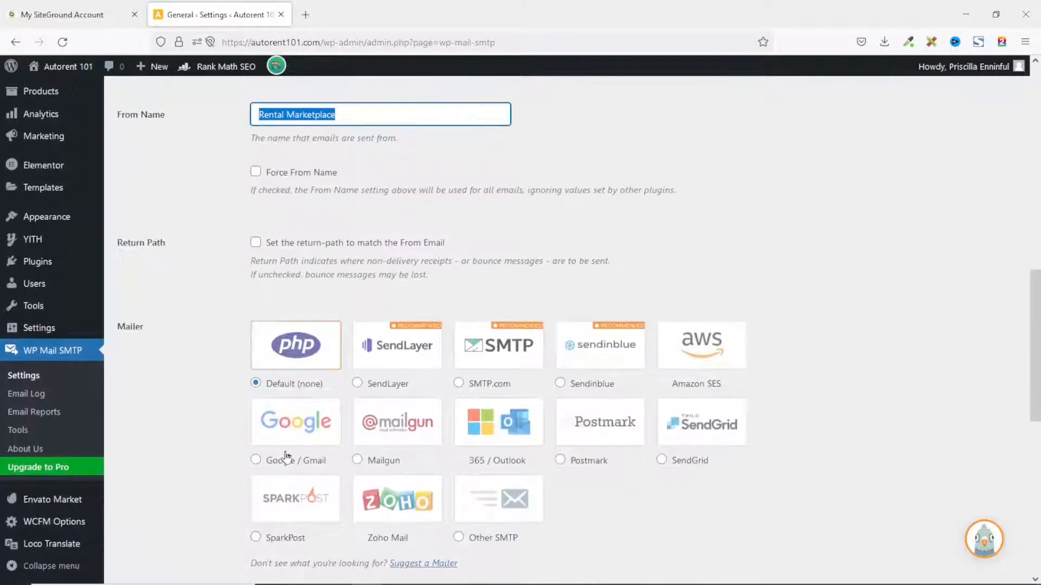
{"action": "scroll", "coordinate": [200, 363], "scroll_direction": "down", "scroll_amount": 1}
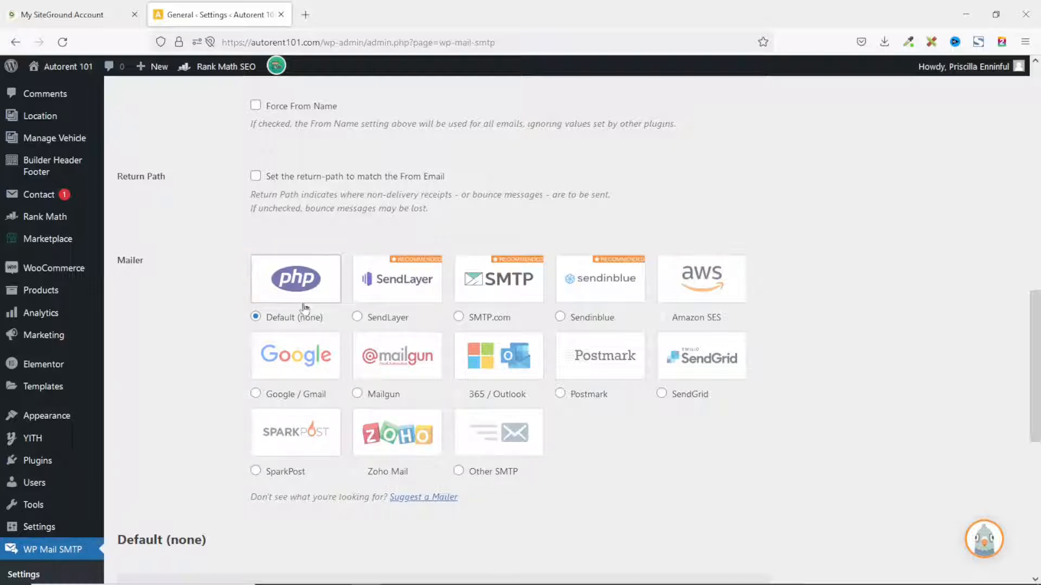
Try the PHP and Google / Gmail mailers, then settle on Other SMTP as the mailer
{"action": "left_click", "coordinate": [300, 299]}
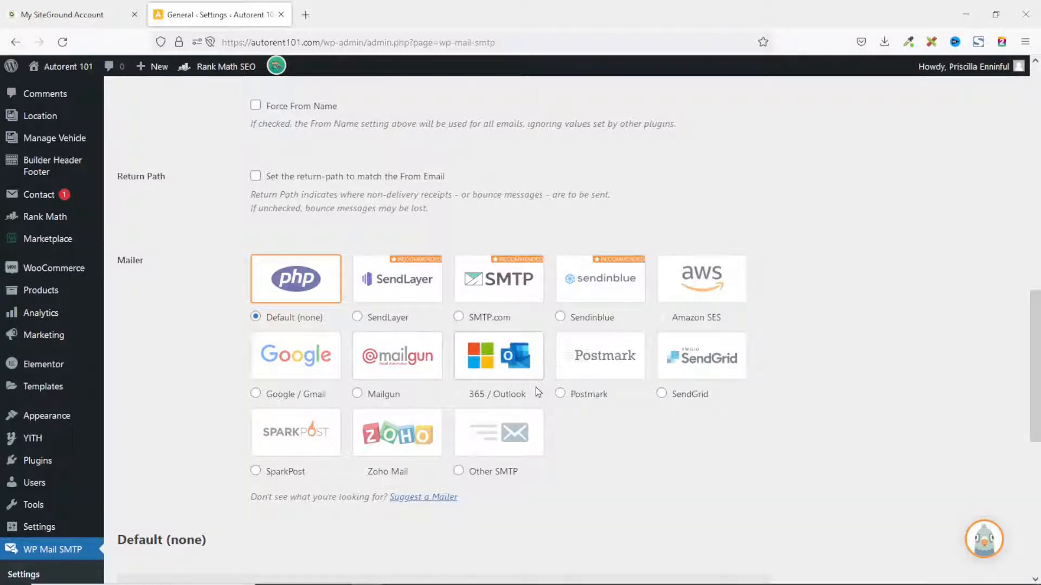
{"action": "left_click", "coordinate": [298, 358]}
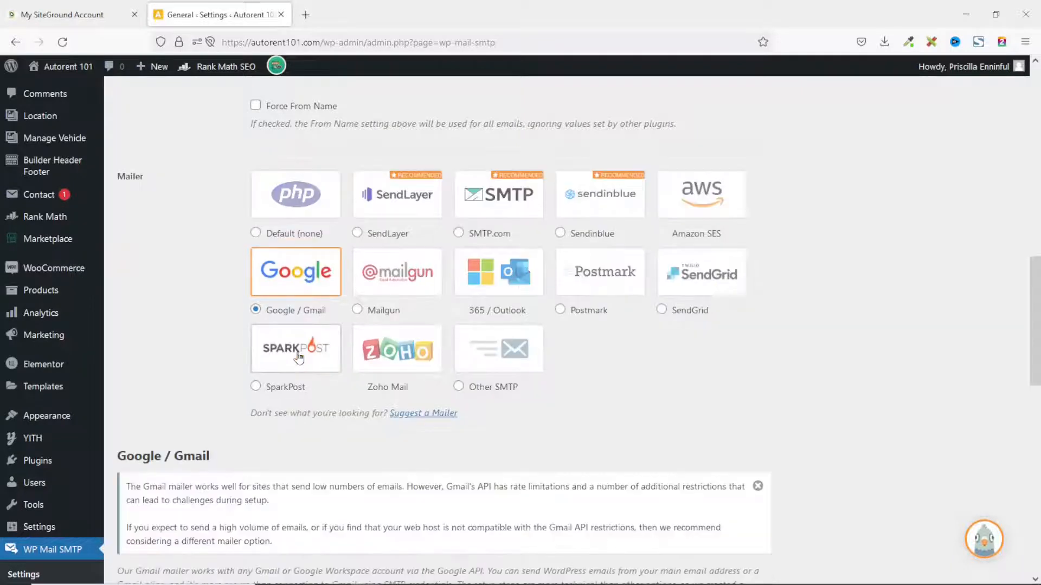
{"action": "scroll", "coordinate": [298, 360], "scroll_direction": "down", "scroll_amount": 7}
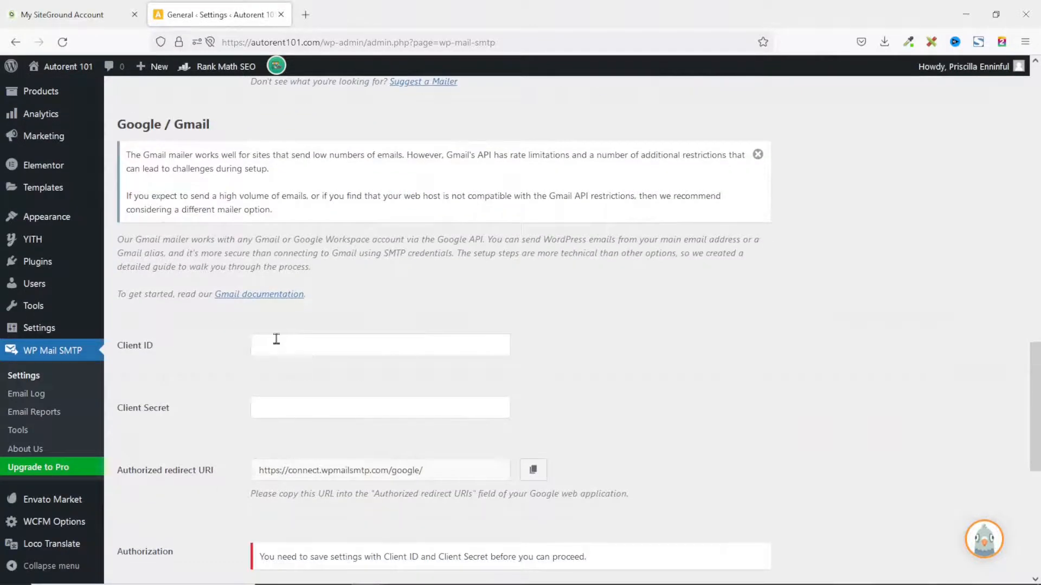
{"action": "scroll", "coordinate": [267, 340], "scroll_direction": "down", "scroll_amount": 1}
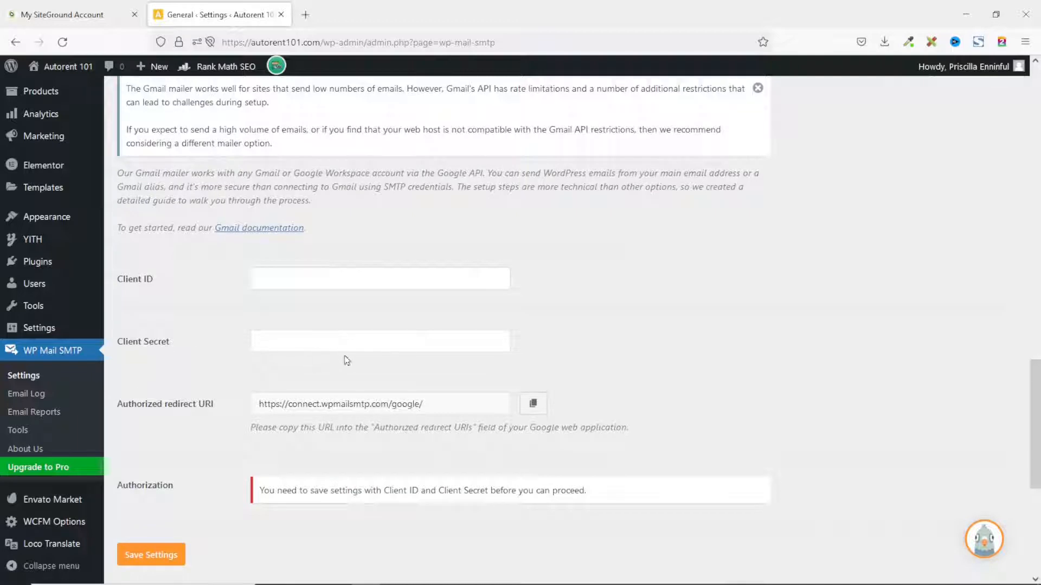
{"action": "scroll", "coordinate": [418, 383], "scroll_direction": "up", "scroll_amount": 5}
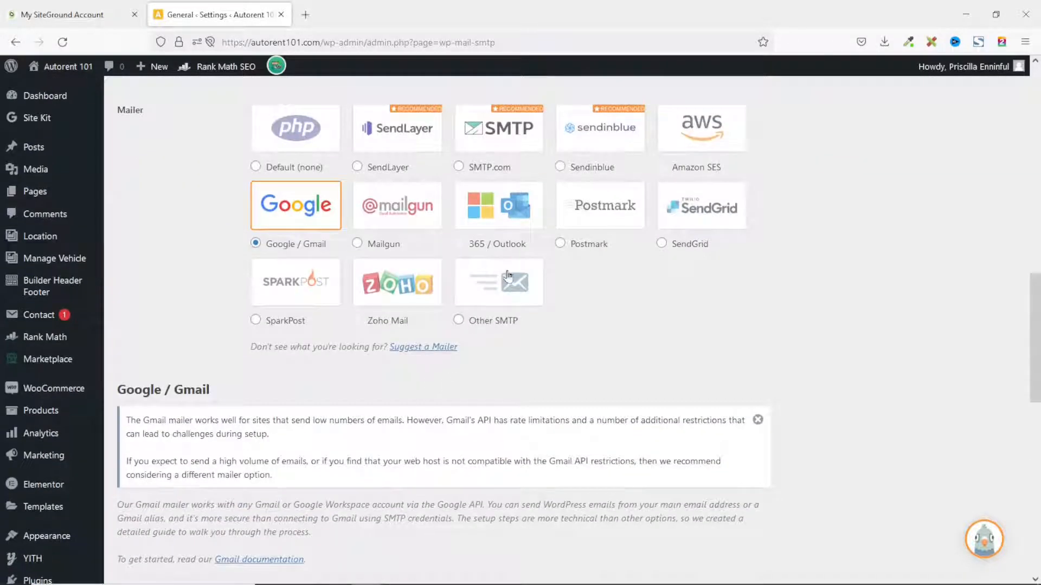
{"action": "left_click", "coordinate": [503, 283]}
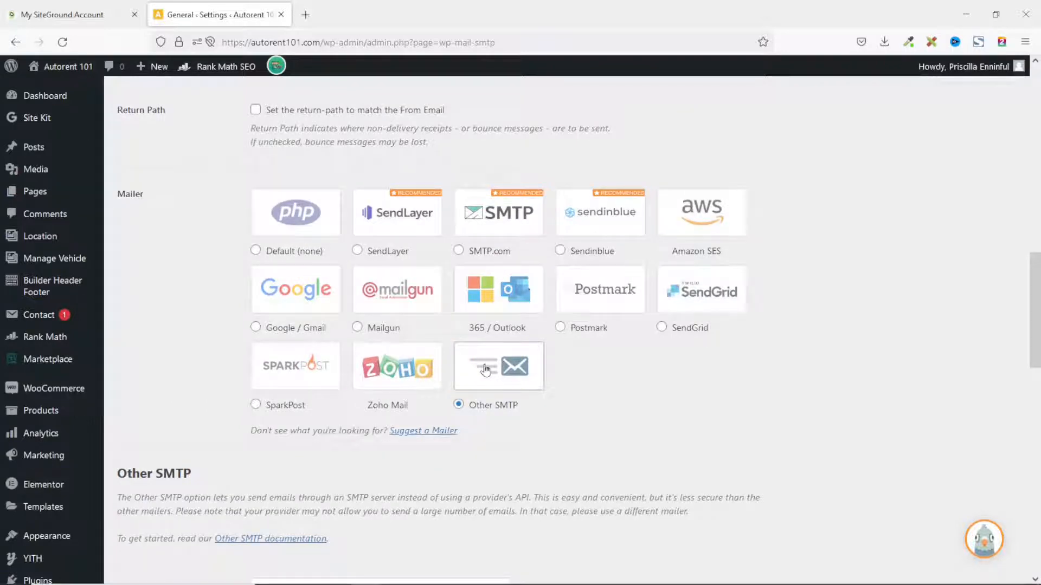
Review the empty Other SMTP fields, then move to the My SiteGround Account page
{"action": "scroll", "coordinate": [489, 369], "scroll_direction": "down", "scroll_amount": 5}
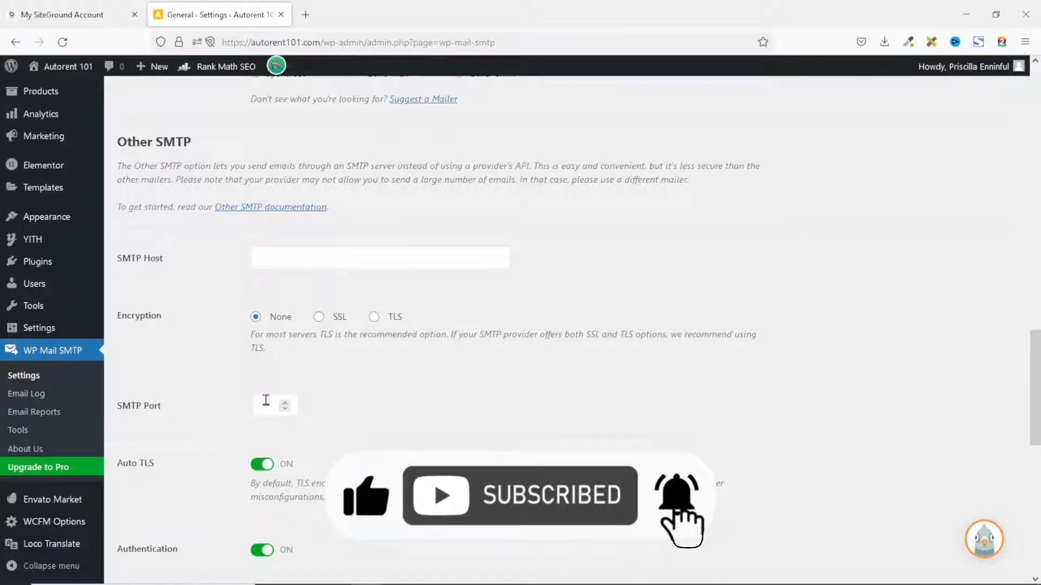
{"action": "scroll", "coordinate": [269, 401], "scroll_direction": "down", "scroll_amount": 3}
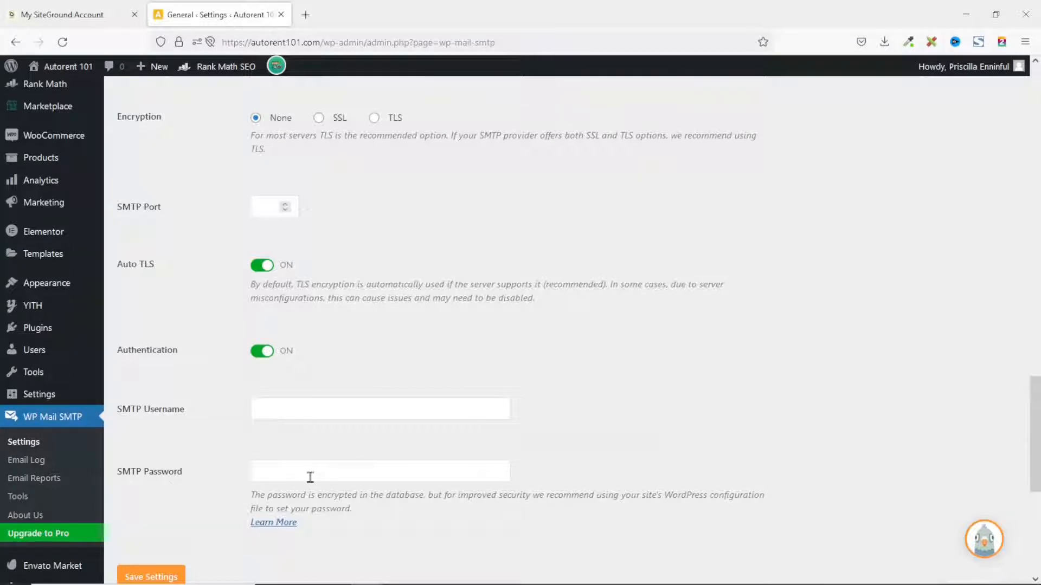
{"action": "scroll", "coordinate": [322, 387], "scroll_direction": "up", "scroll_amount": 3}
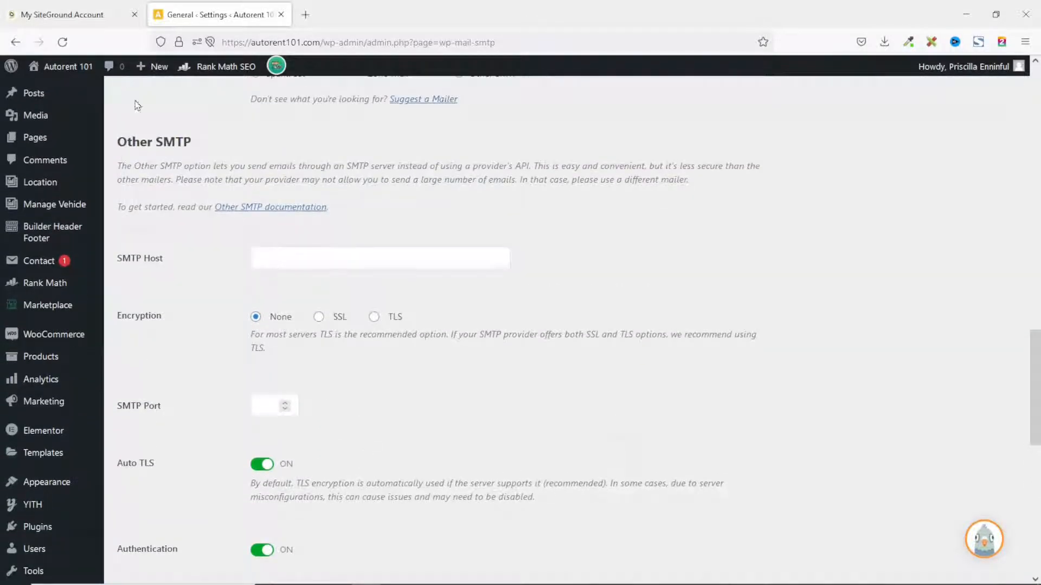
{"action": "left_click", "coordinate": [90, 14]}
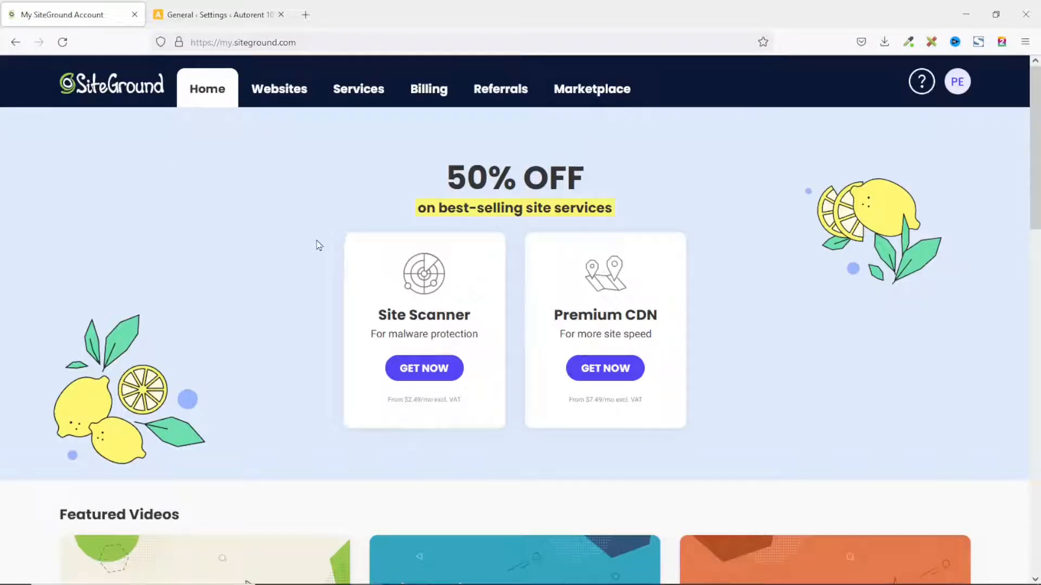
Open Site Tools for autorent101.com from Websites and expand its Email options
{"action": "left_click", "coordinate": [270, 103]}
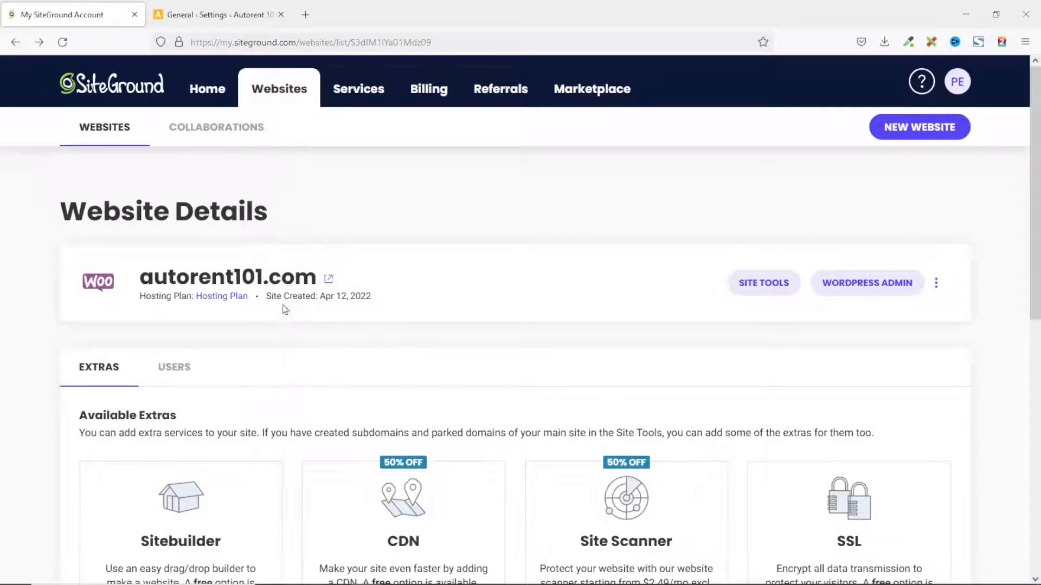
{"action": "left_click", "coordinate": [759, 284]}
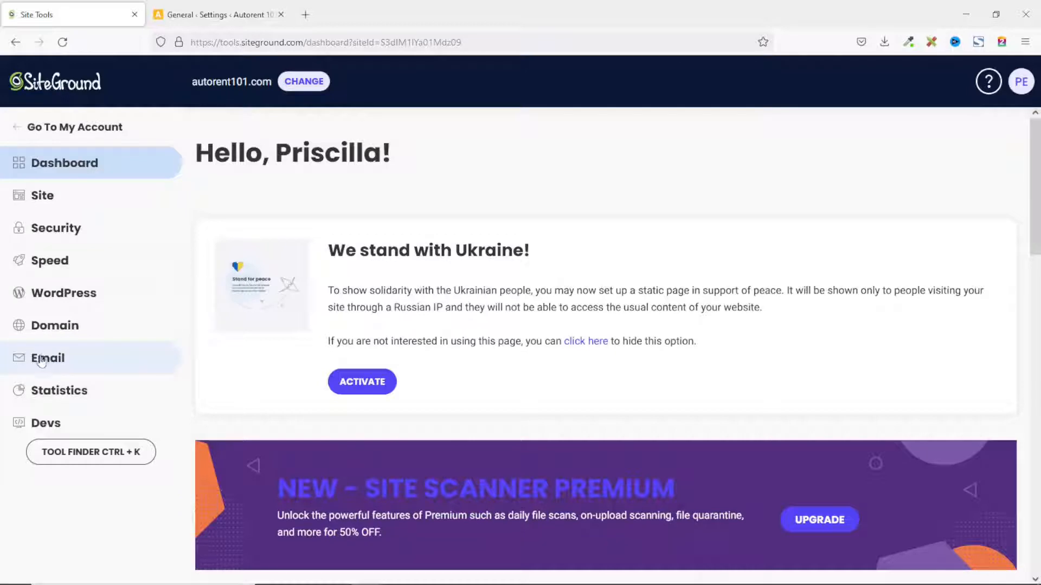
{"action": "left_click", "coordinate": [48, 362]}
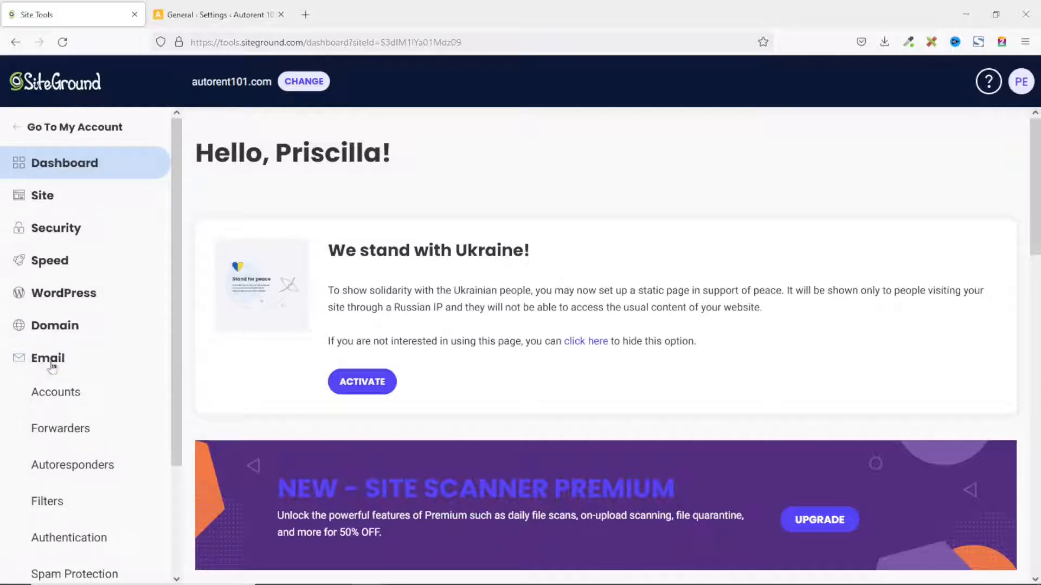
{"action": "left_click", "coordinate": [54, 395]}
{"action": "scroll", "coordinate": [470, 406], "scroll_direction": "down", "scroll_amount": 5}
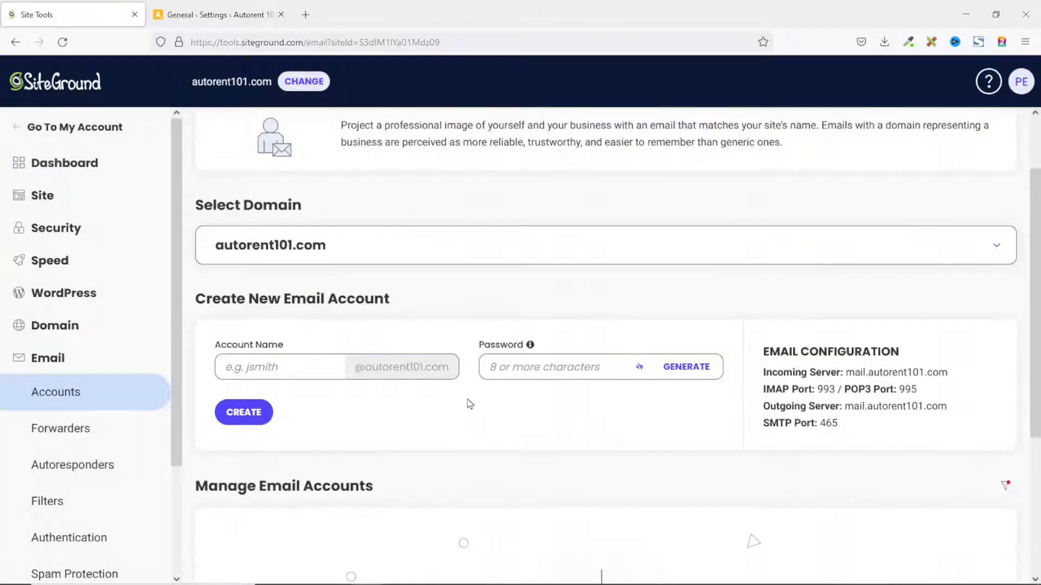
{"action": "scroll", "coordinate": [539, 415], "scroll_direction": "up", "scroll_amount": 5}
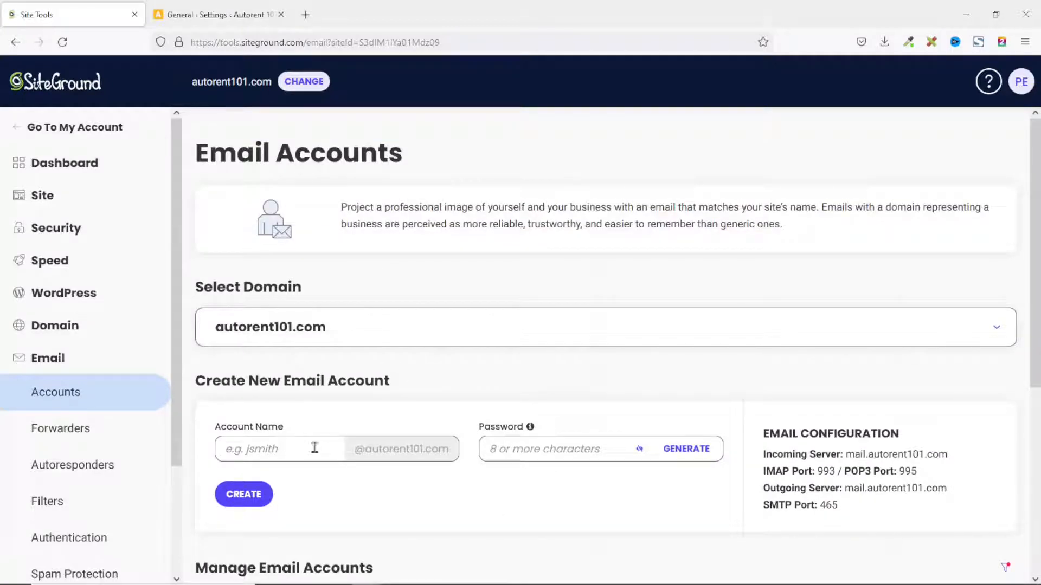
{"action": "left_click", "coordinate": [285, 443]}
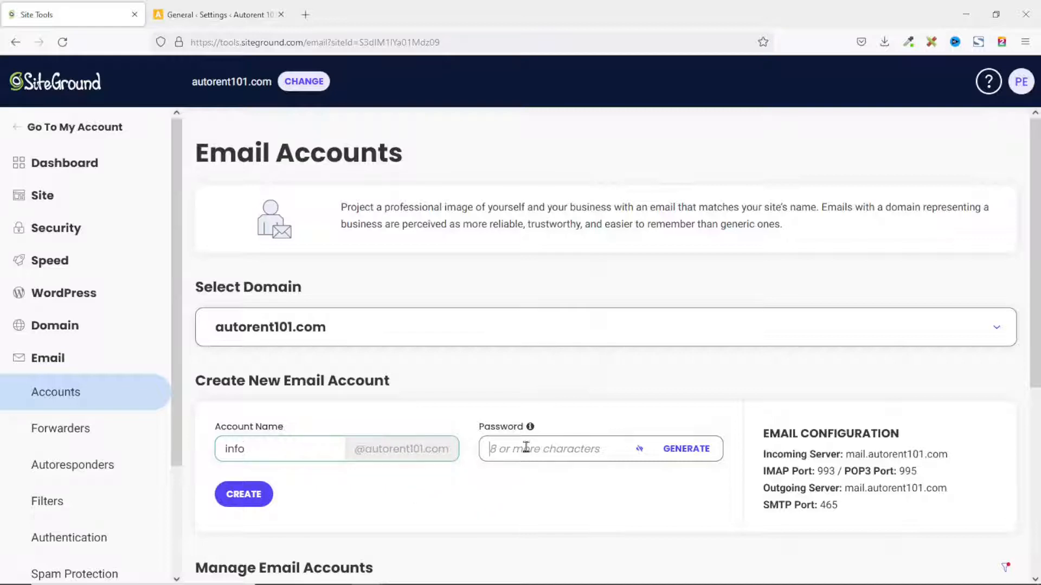
{"action": "key", "text": "ctrl+v"}
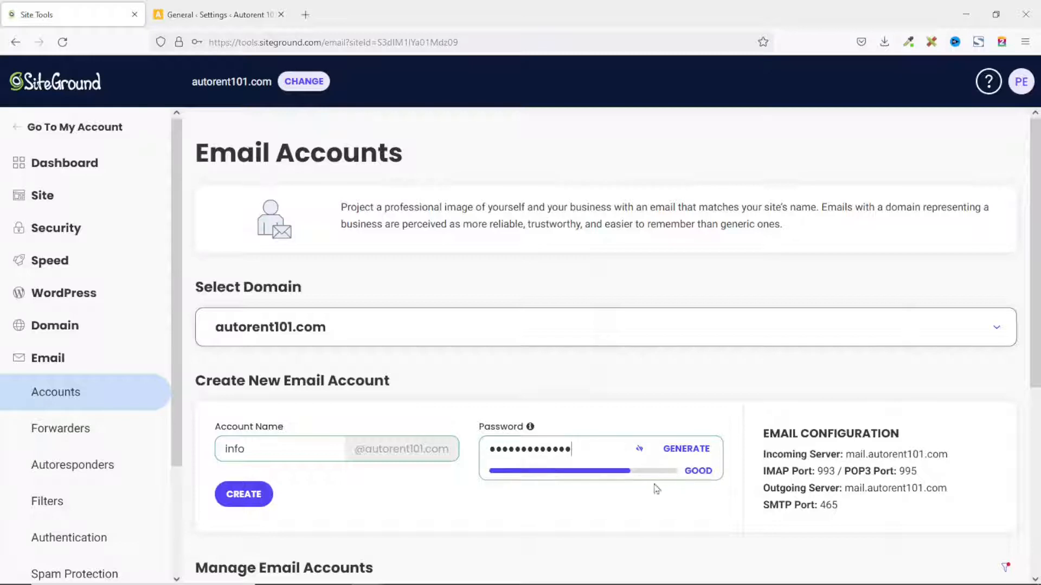
{"action": "left_click", "coordinate": [242, 496]}
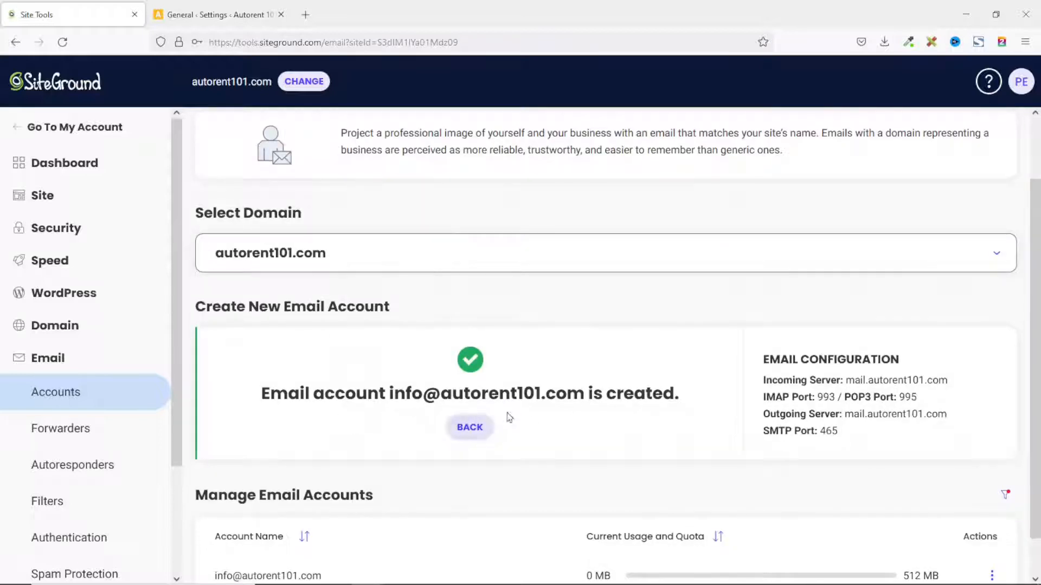
{"action": "scroll", "coordinate": [266, 534], "scroll_direction": "down", "scroll_amount": 1}
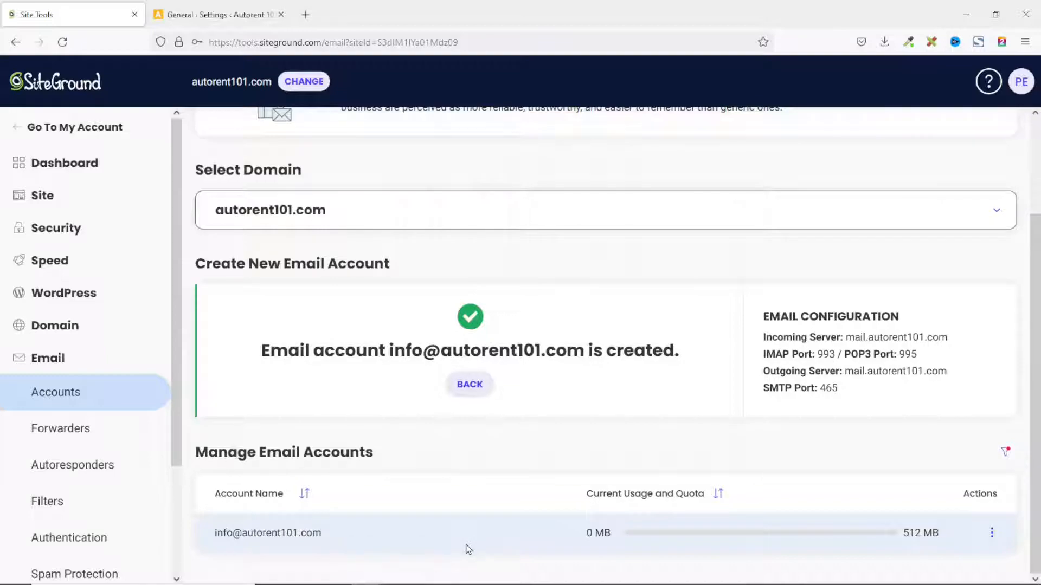
{"action": "left_click", "coordinate": [233, 16]}
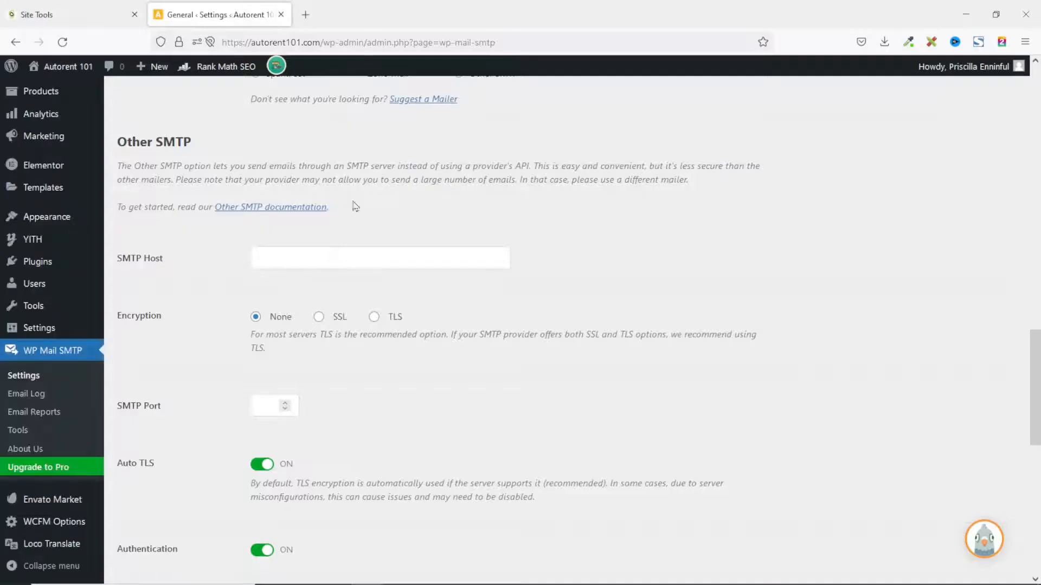
{"action": "scroll", "coordinate": [493, 396], "scroll_direction": "down", "scroll_amount": 3}
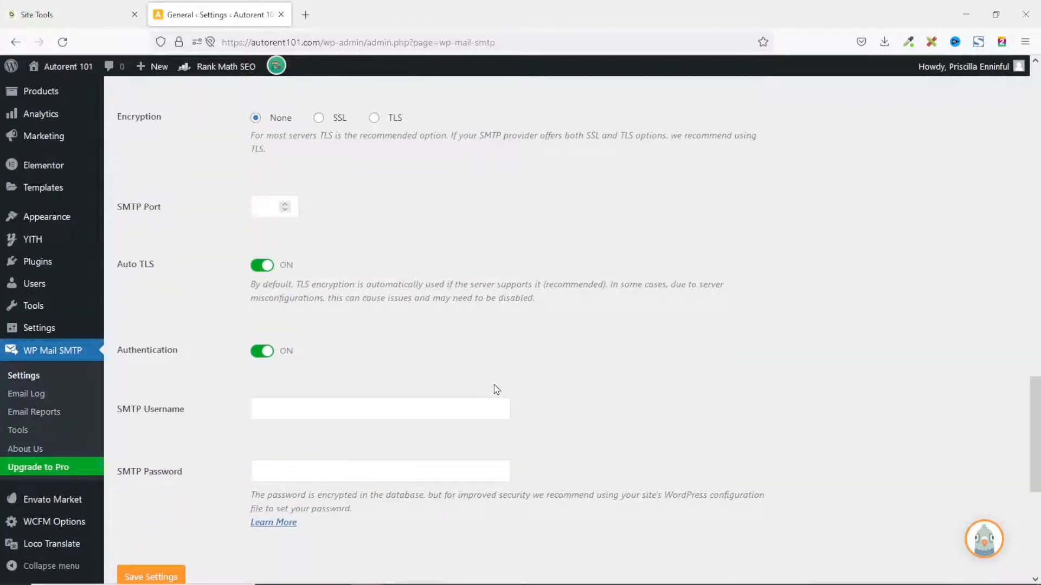
{"action": "scroll", "coordinate": [497, 389], "scroll_direction": "up", "scroll_amount": 6}
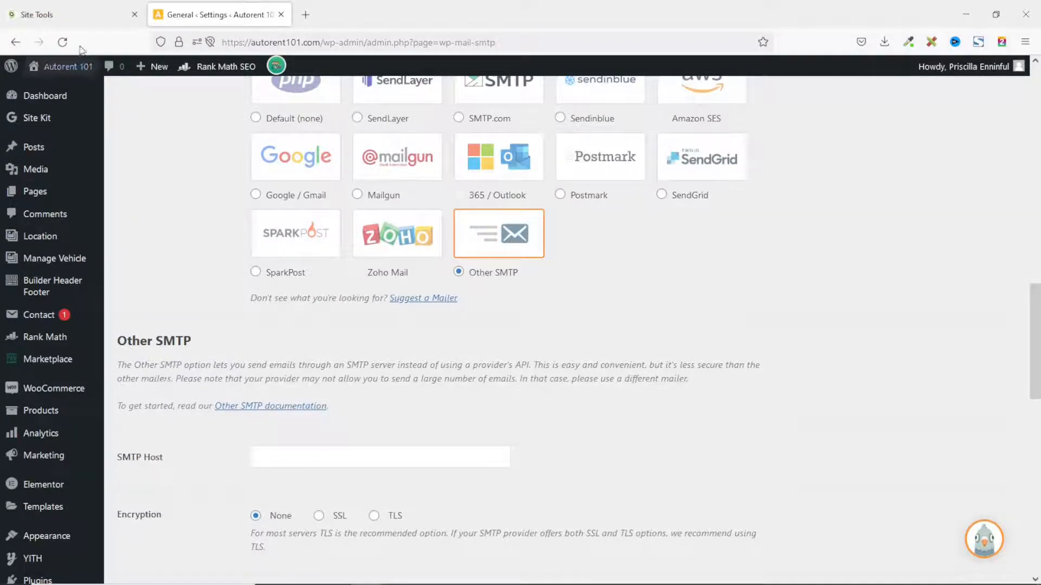
{"action": "left_click", "coordinate": [62, 15]}
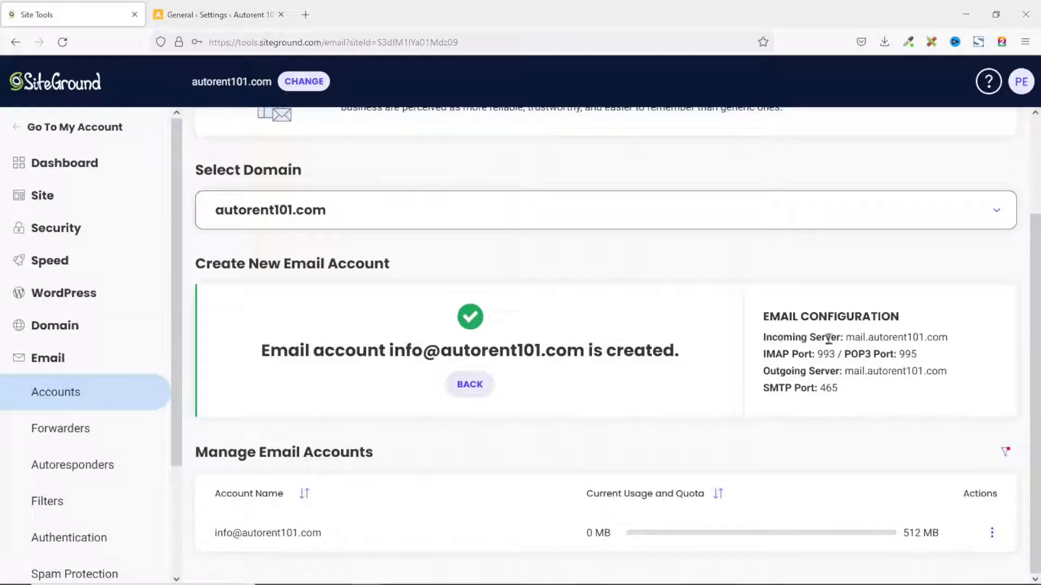
Copy mail.autorent101.com from SiteGround's Incoming Server into the WP Mail SMTP SMTP Host field
{"action": "left_click_drag", "start_coordinate": [847, 337], "coordinate": [942, 340]}
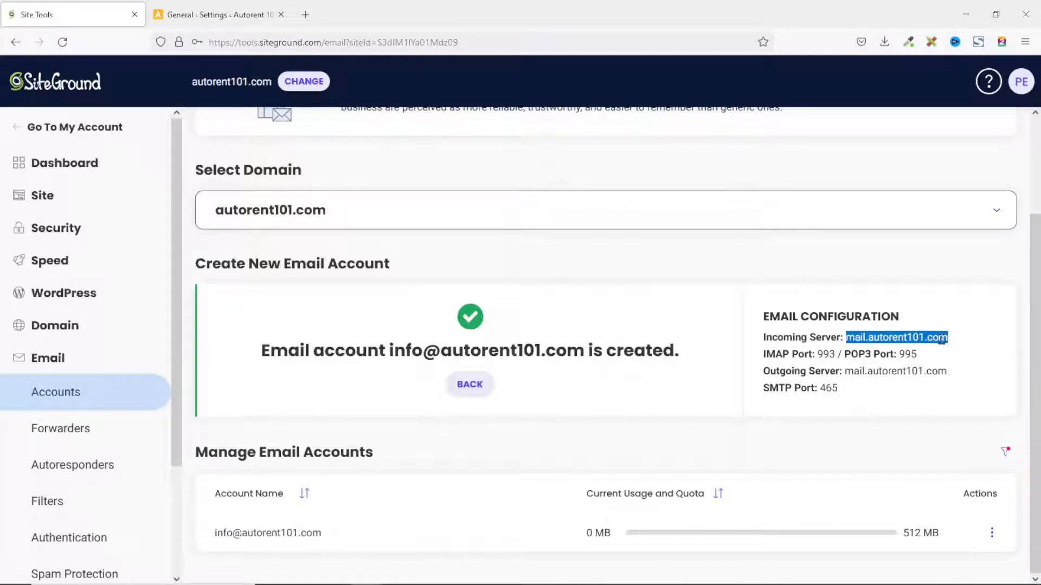
{"action": "right_click", "coordinate": [913, 350]}
{"action": "left_click", "coordinate": [869, 181]}
{"action": "left_click", "coordinate": [204, 12]}
{"action": "left_click", "coordinate": [334, 459]}
{"action": "key", "text": "ctrl+v"}
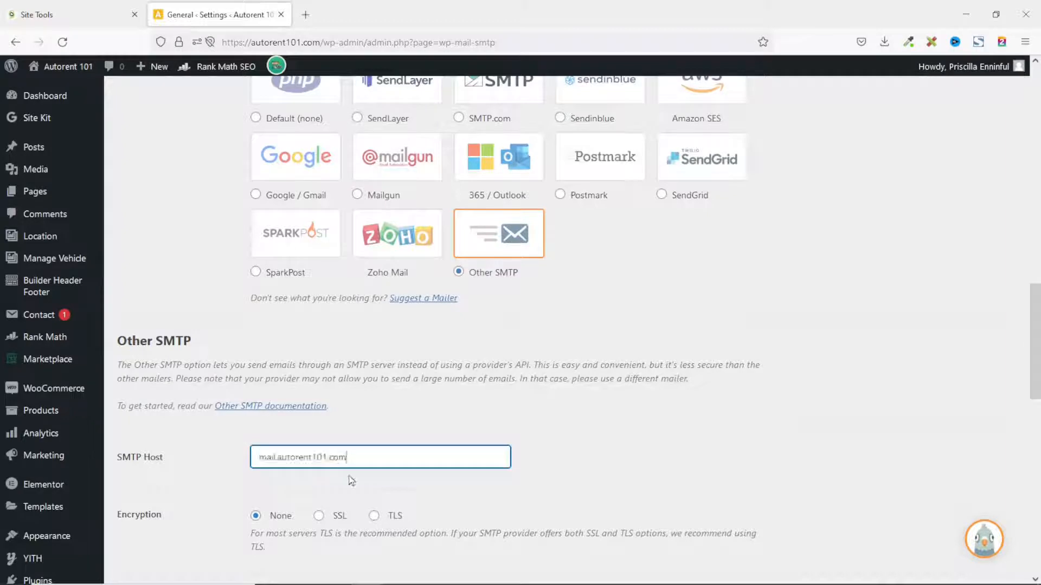
Choose SSL encryption on port 465 and turn Auto TLS off
{"action": "scroll", "coordinate": [352, 481], "scroll_direction": "down", "scroll_amount": 2}
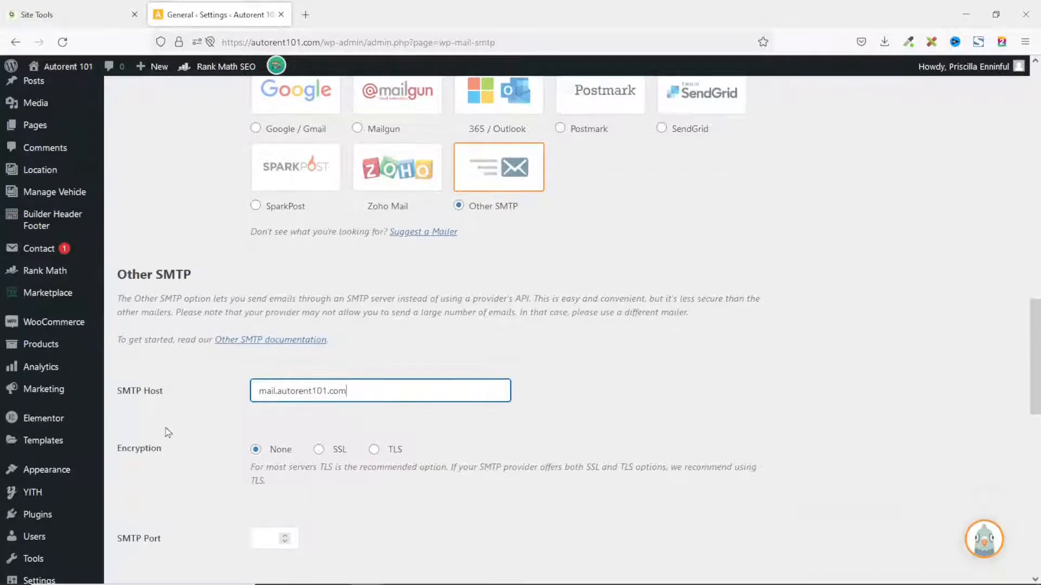
{"action": "left_click", "coordinate": [320, 451]}
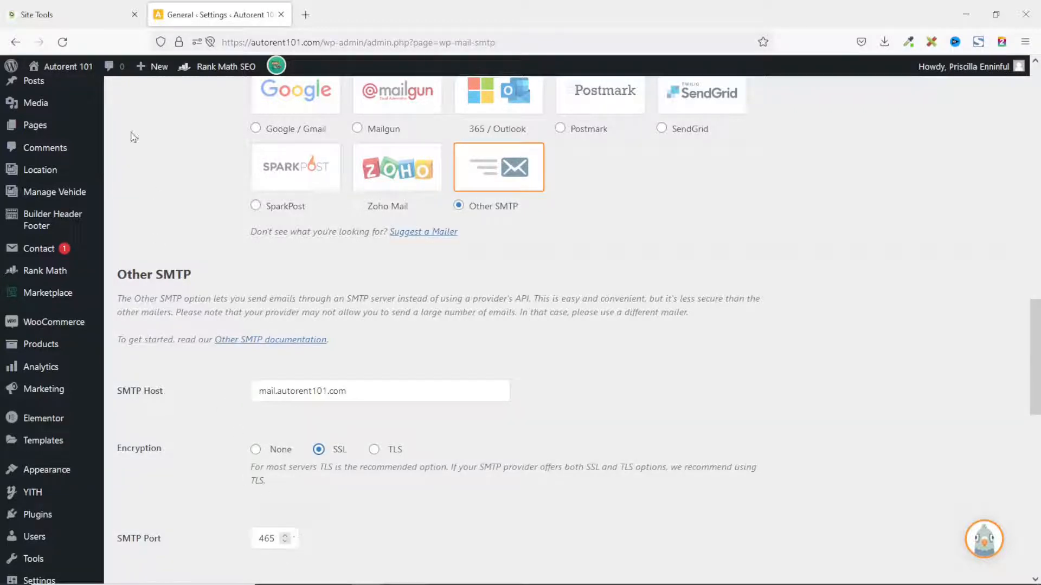
{"action": "left_click", "coordinate": [77, 22]}
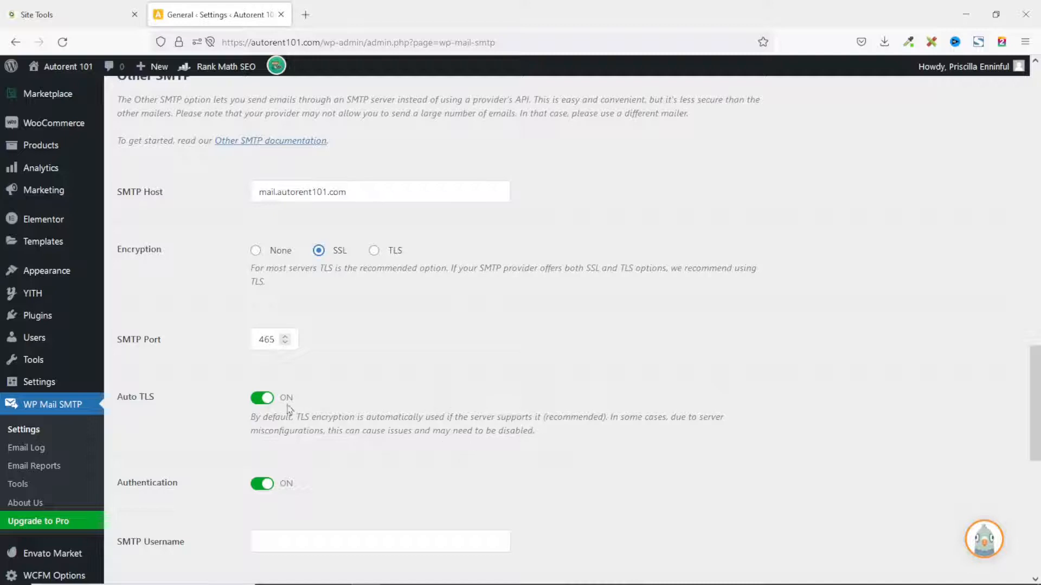
{"action": "left_click", "coordinate": [261, 401]}
{"action": "scroll", "coordinate": [206, 480], "scroll_direction": "down", "scroll_amount": 2}
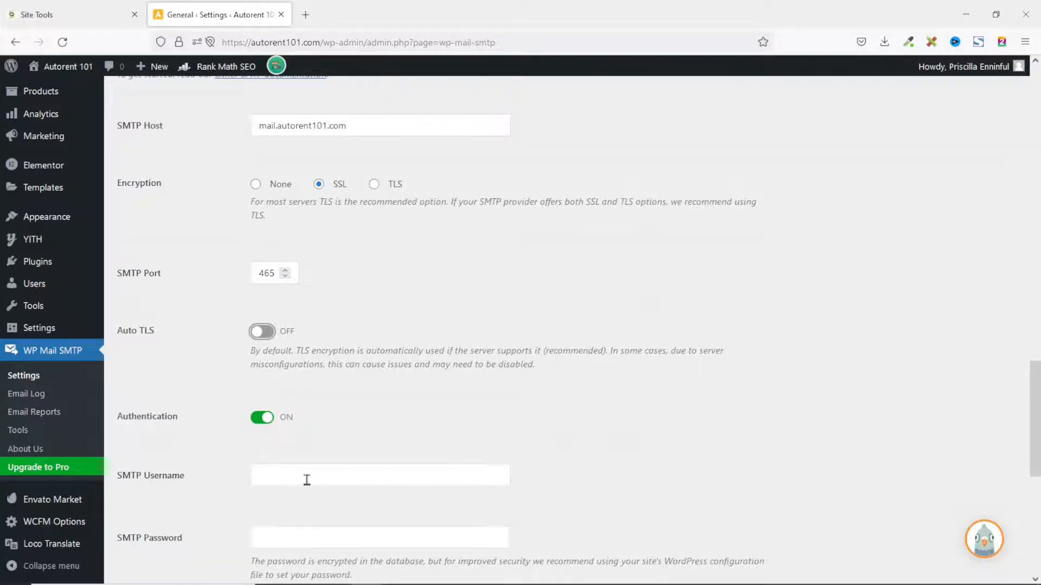
Paste the new info mailbox address from Site Tools as SMTP Username and enter its password
{"action": "left_click", "coordinate": [324, 478]}
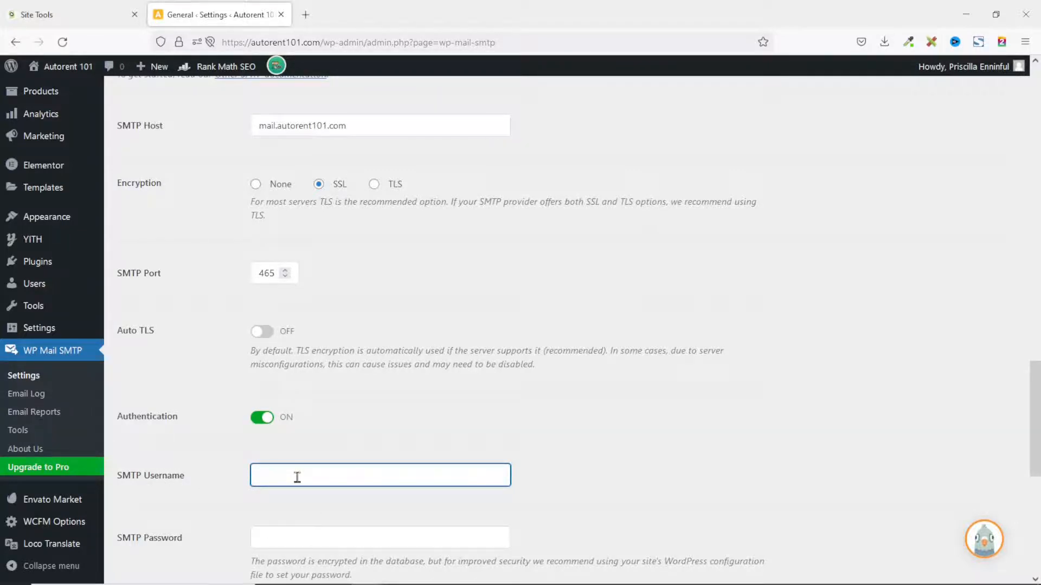
{"action": "left_click", "coordinate": [69, 16]}
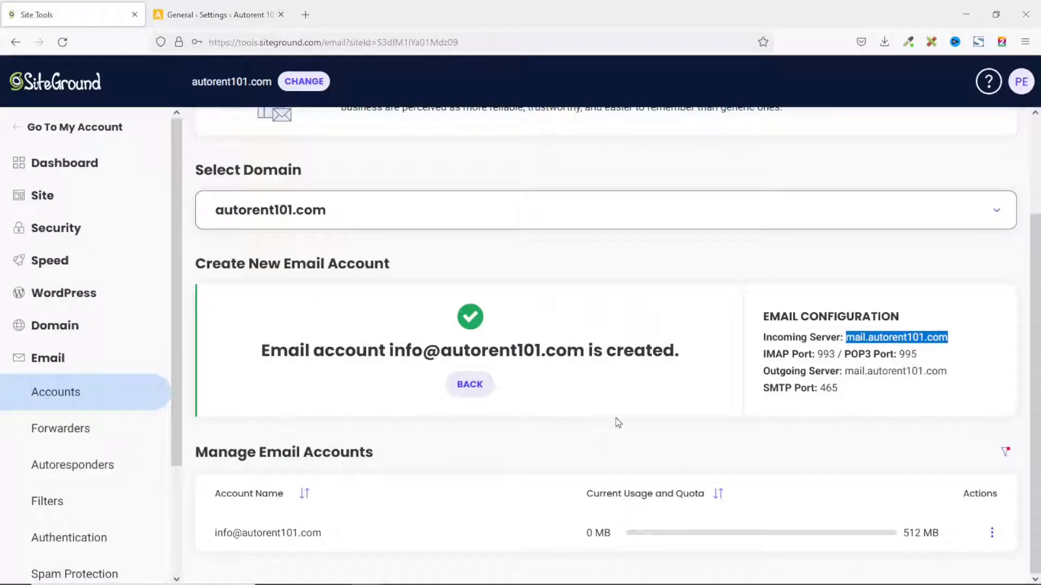
{"action": "left_click_drag", "start_coordinate": [215, 534], "coordinate": [334, 543]}
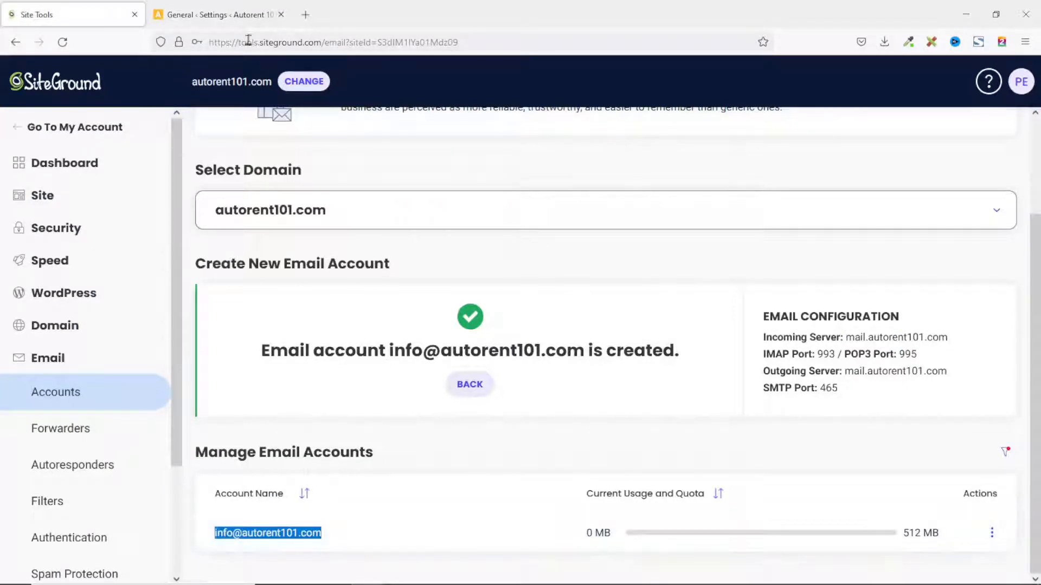
{"action": "left_click", "coordinate": [217, 15]}
{"action": "key", "text": "ctrl+v"}
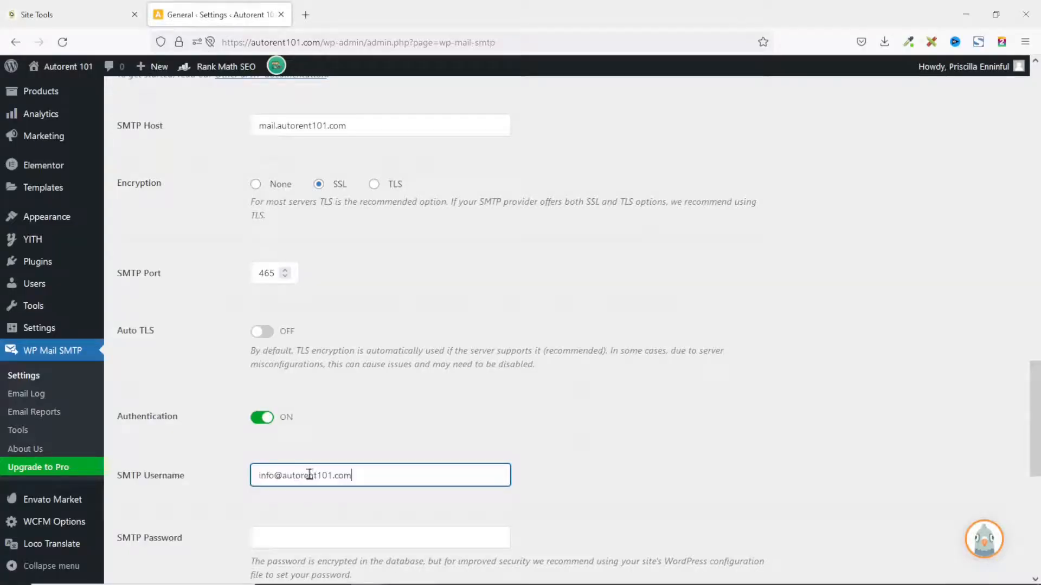
{"action": "scroll", "coordinate": [320, 472], "scroll_direction": "down", "scroll_amount": 2}
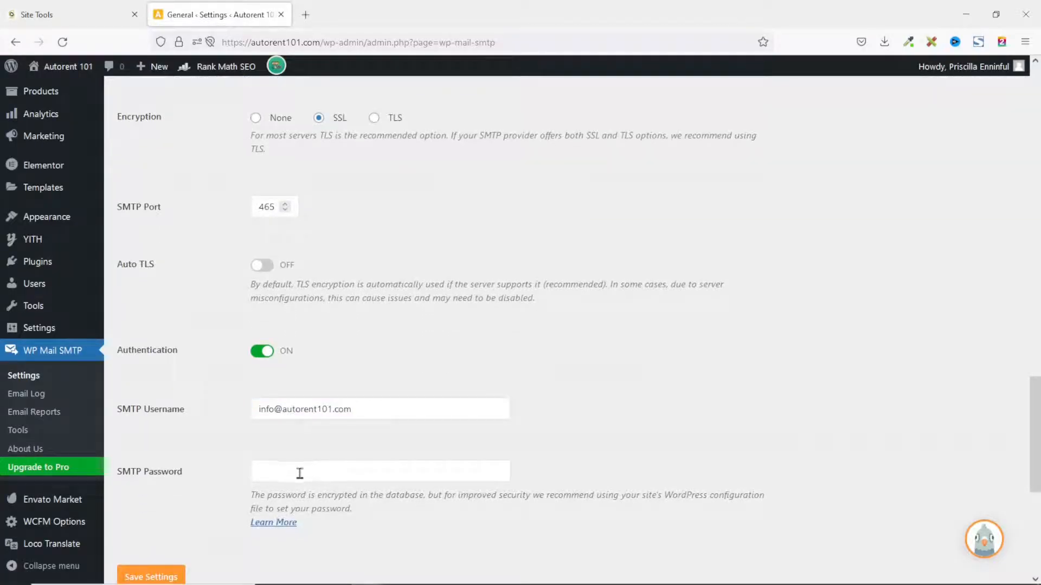
{"action": "left_click", "coordinate": [303, 473]}
{"action": "type", "text": "****"}
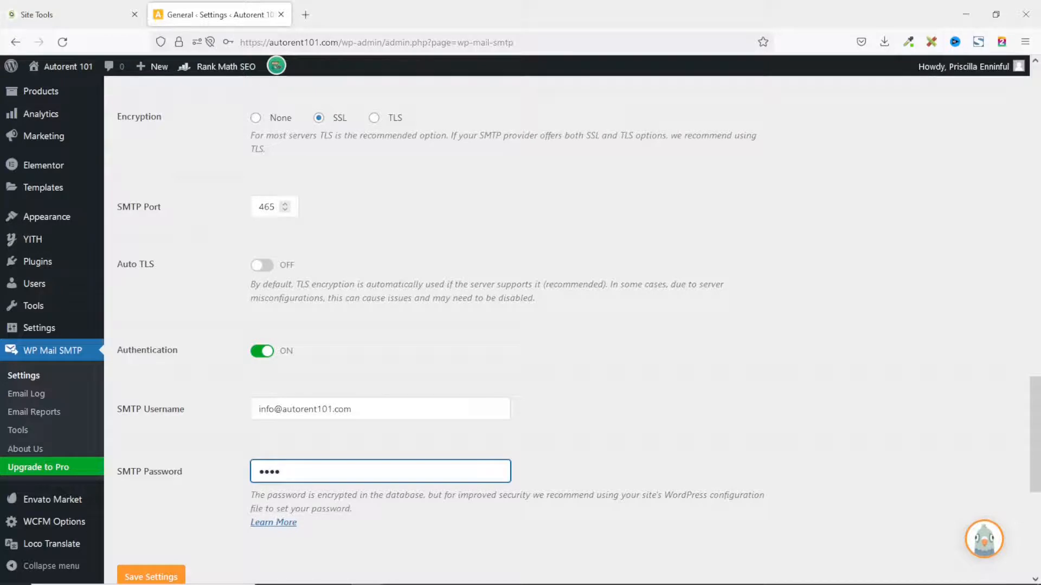
{"action": "type", "text": "*********"}
Replace the Gmail From Email with the pasted site mailbox address
{"action": "scroll", "coordinate": [477, 490], "scroll_direction": "up", "scroll_amount": 10}
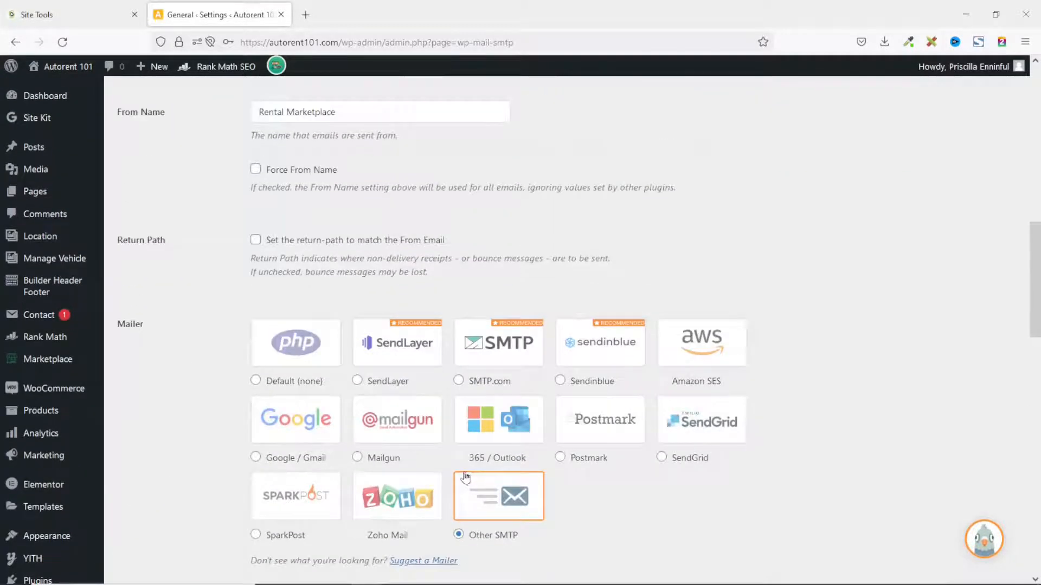
{"action": "scroll", "coordinate": [467, 477], "scroll_direction": "up", "scroll_amount": 10}
{"action": "scroll", "coordinate": [197, 470], "scroll_direction": "down", "scroll_amount": 2}
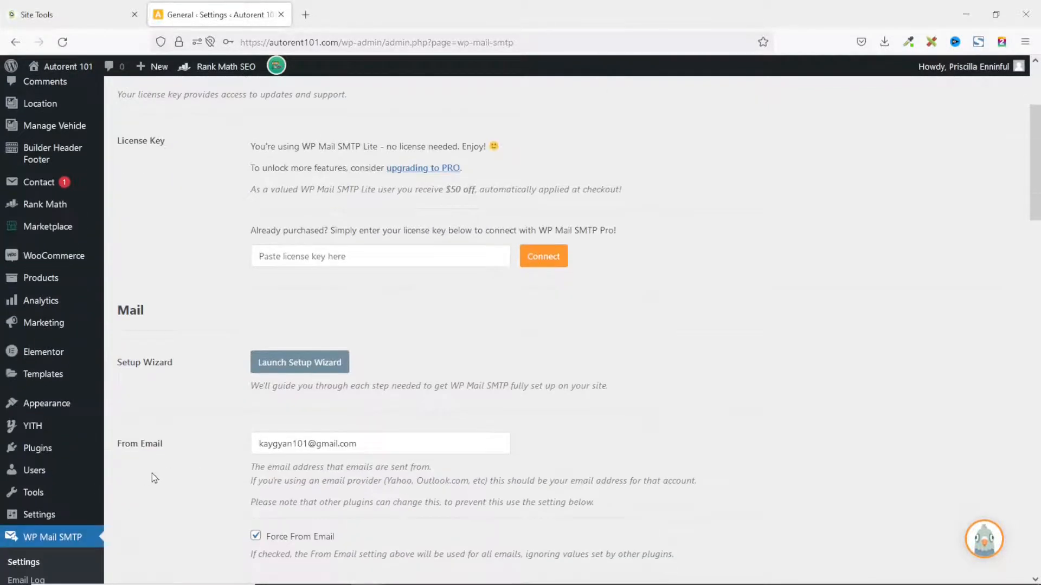
{"action": "left_click_drag", "start_coordinate": [385, 443], "coordinate": [200, 437]}
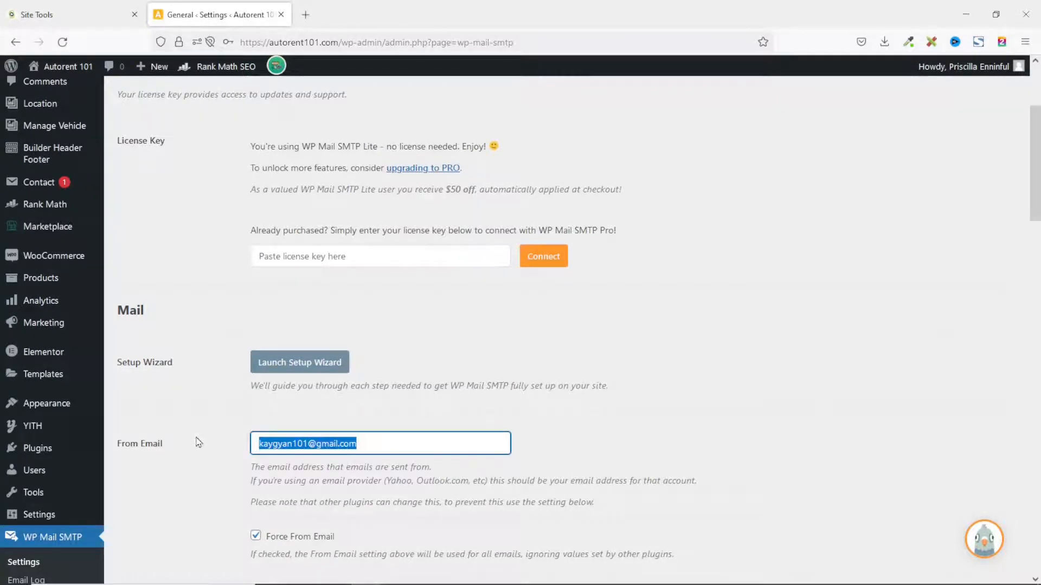
{"action": "key", "text": "ctrl+v"}
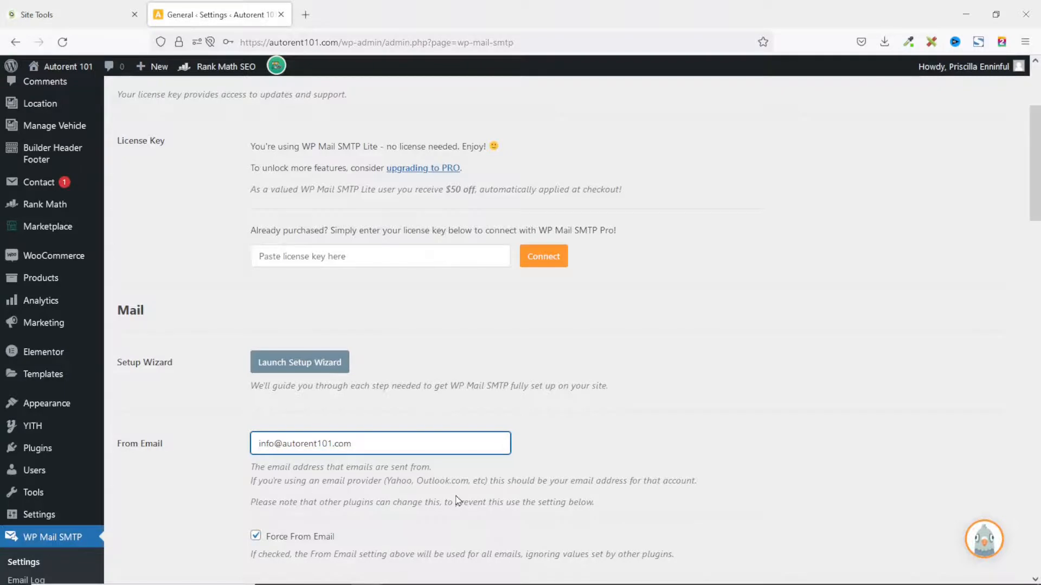
Save the WP Mail SMTP settings
{"action": "scroll", "coordinate": [457, 502], "scroll_direction": "down", "scroll_amount": 15}
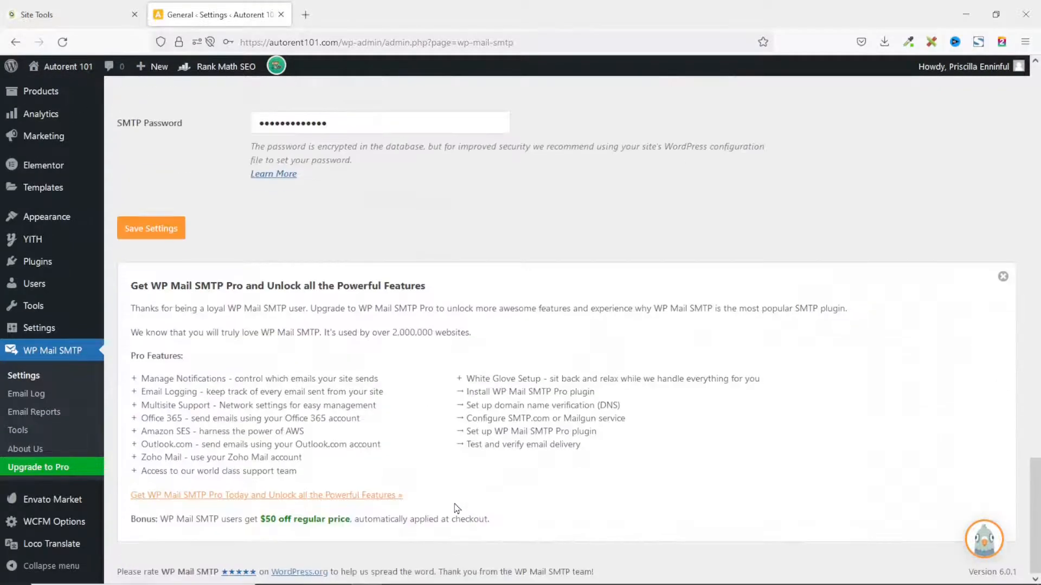
{"action": "scroll", "coordinate": [457, 508], "scroll_direction": "up", "scroll_amount": 1}
{"action": "left_click", "coordinate": [158, 298]}
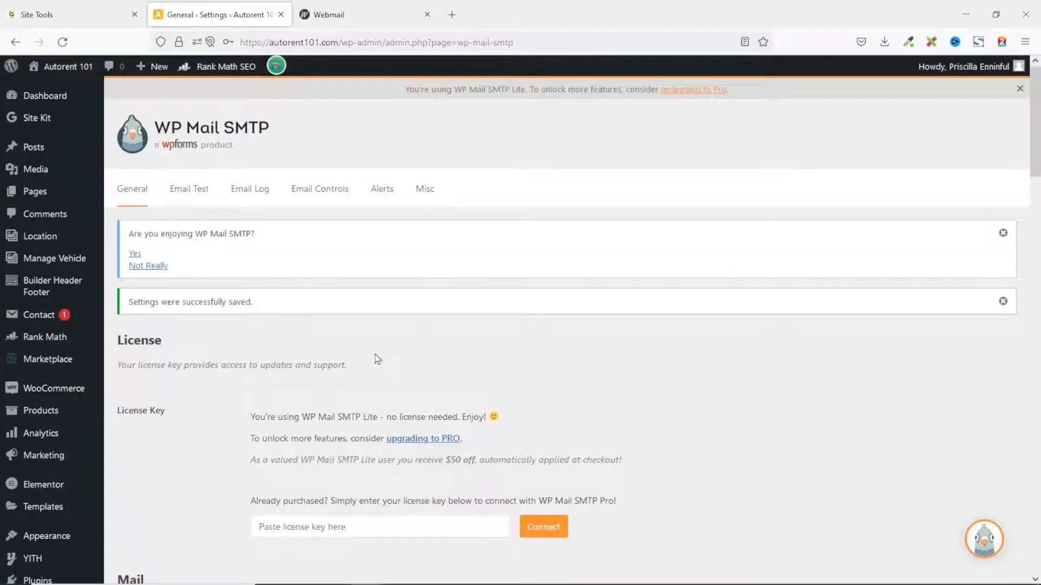
On the Email Test tab, change the Send To address to the personal Gmail recipient and send the test email
{"action": "left_click", "coordinate": [187, 192]}
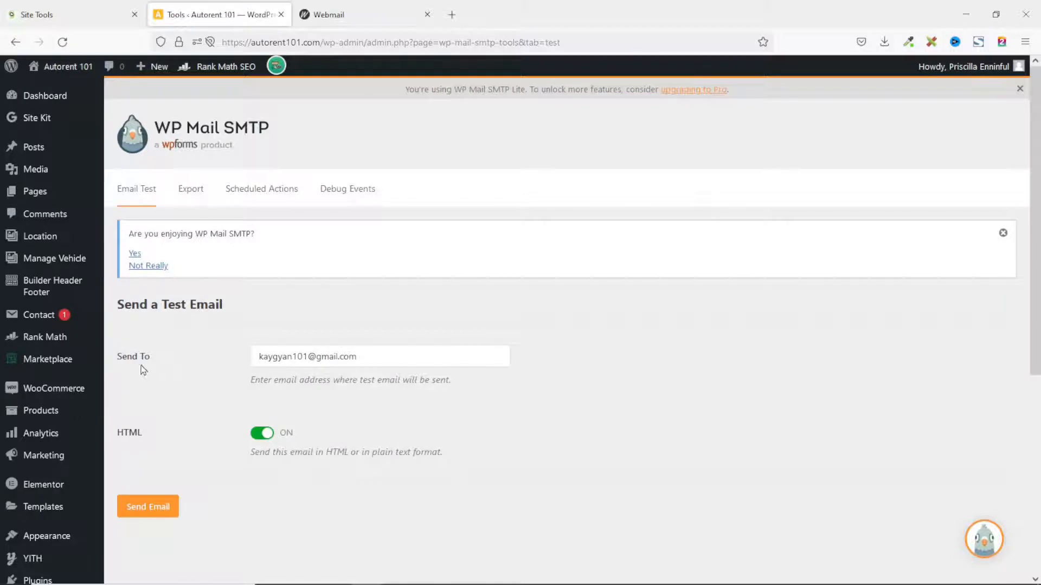
{"action": "left_click", "coordinate": [260, 356]}
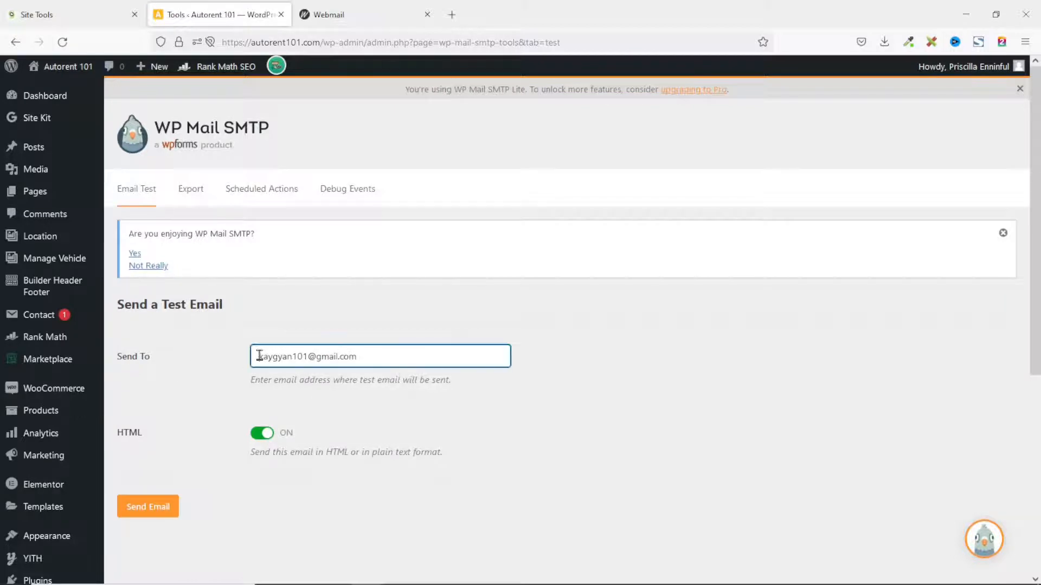
{"action": "left_click_drag", "start_coordinate": [259, 355], "coordinate": [414, 352]}
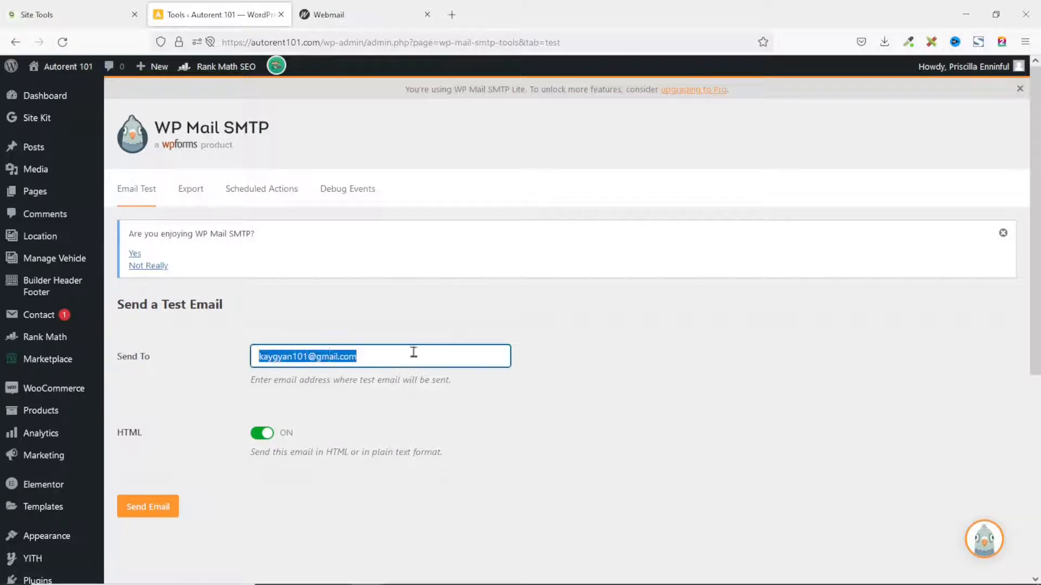
{"action": "double_click", "coordinate": [283, 358]}
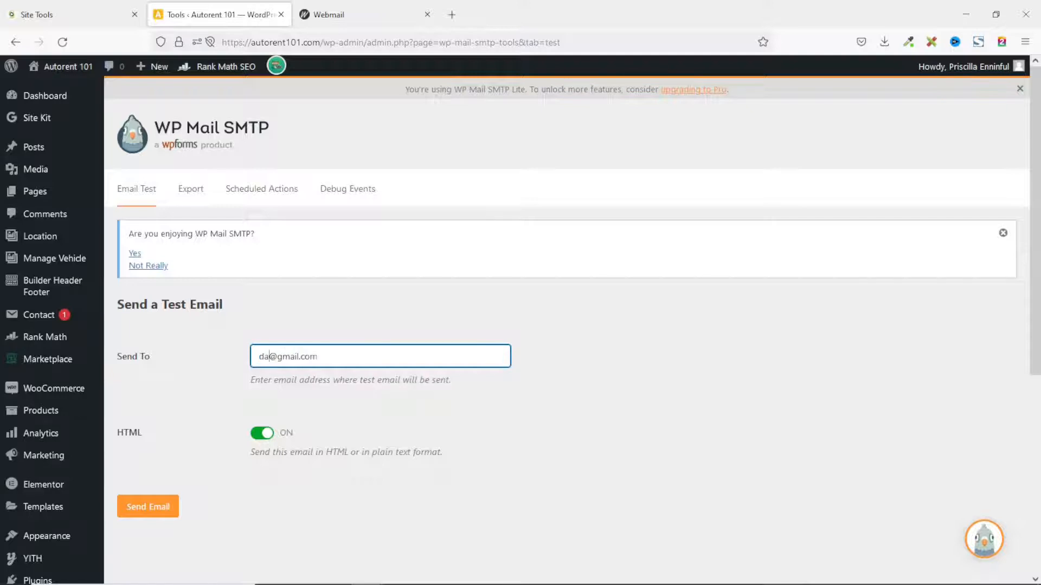
{"action": "left_click", "coordinate": [307, 374]}
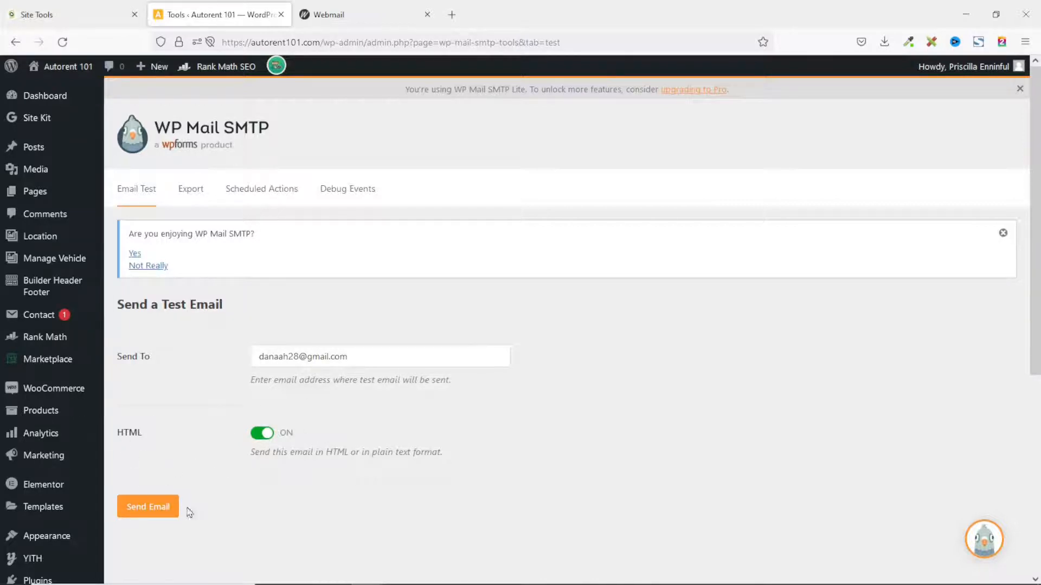
{"action": "left_click", "coordinate": [144, 509]}
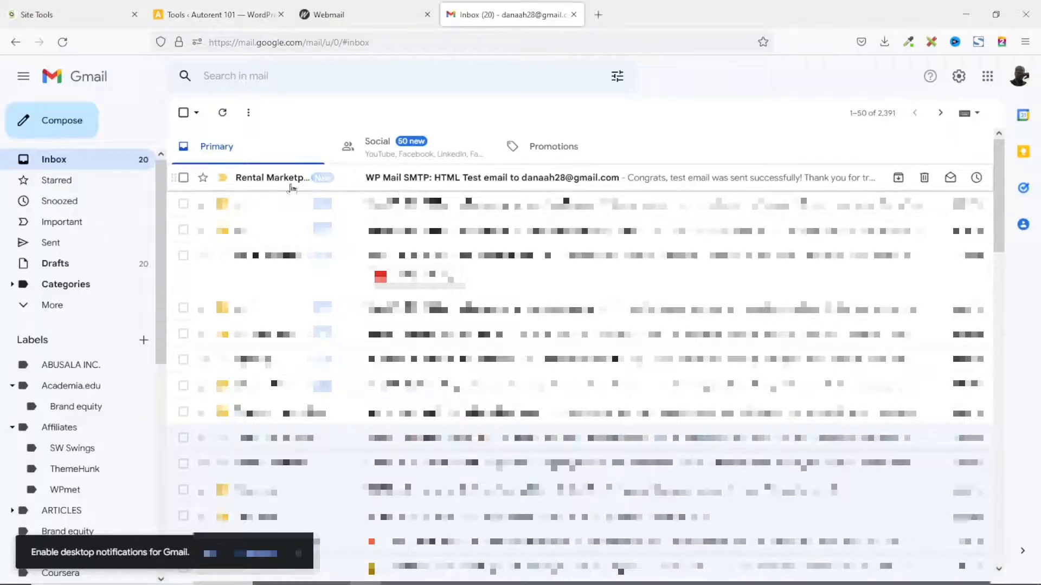
Open the 'WP Mail SMTP: HTML Test' email in Gmail, then return to the Tools ‹ Autorent 101 tab
{"action": "left_click", "coordinate": [461, 182]}
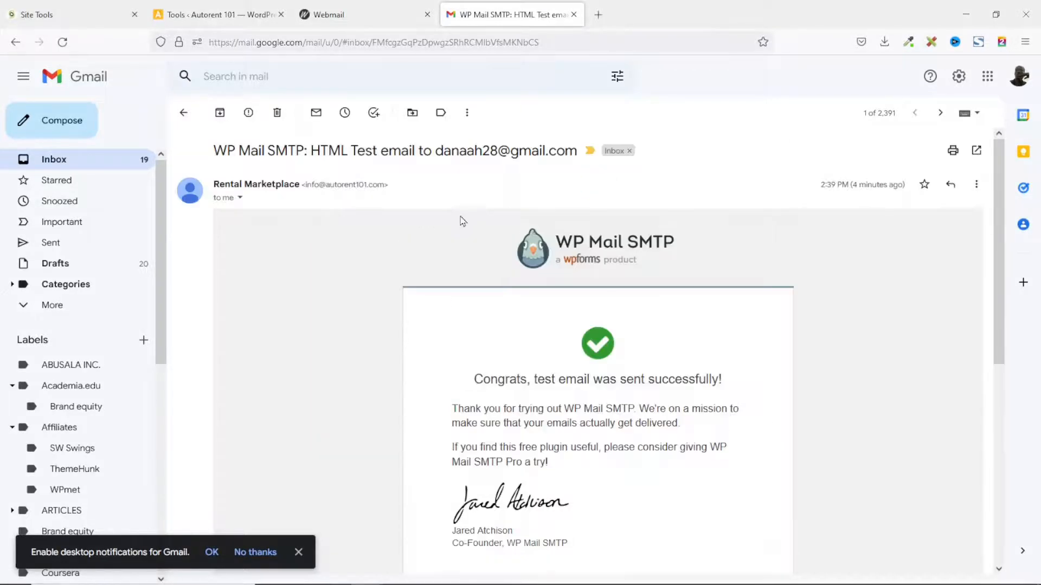
{"action": "left_click", "coordinate": [232, 19]}
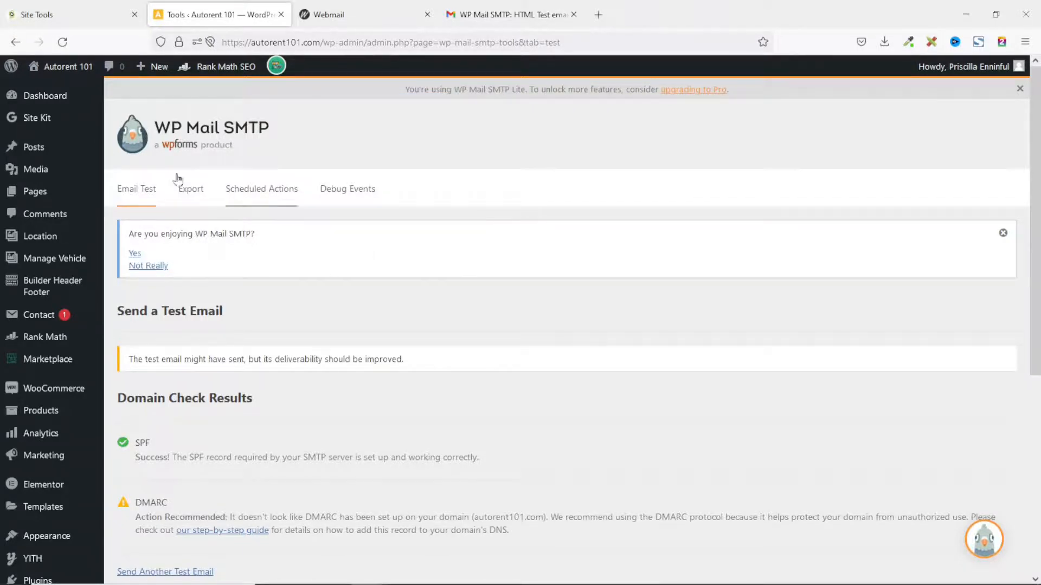
{"action": "left_click", "coordinate": [71, 19]}
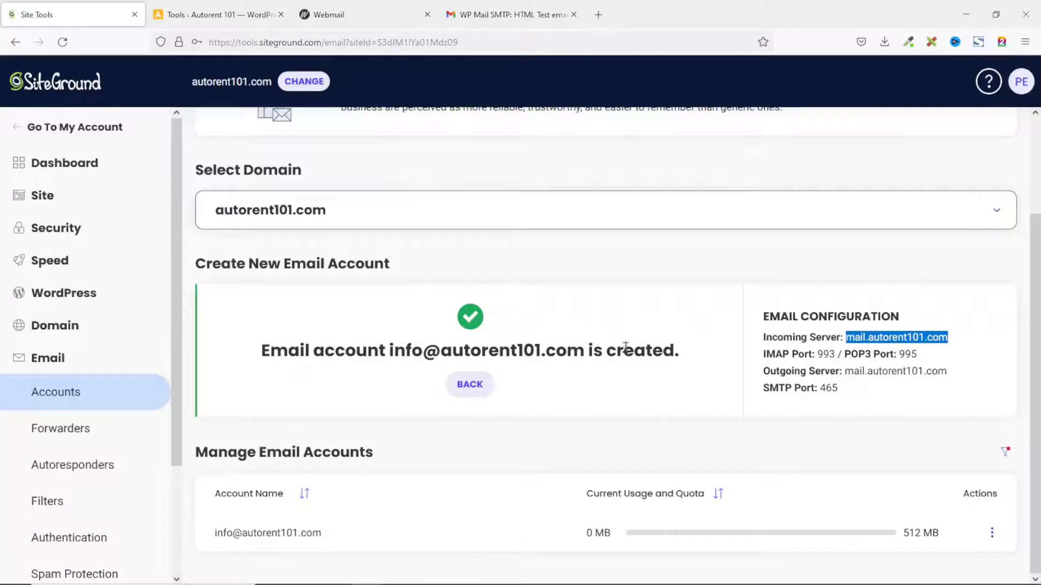
{"action": "left_click", "coordinate": [540, 452]}
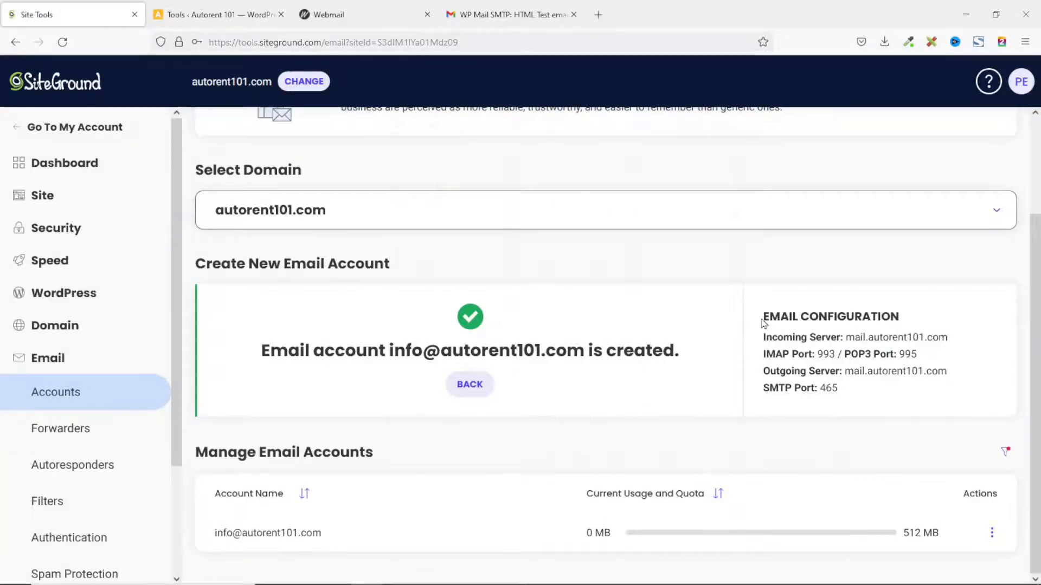
{"action": "left_click_drag", "start_coordinate": [765, 312], "coordinate": [859, 400]}
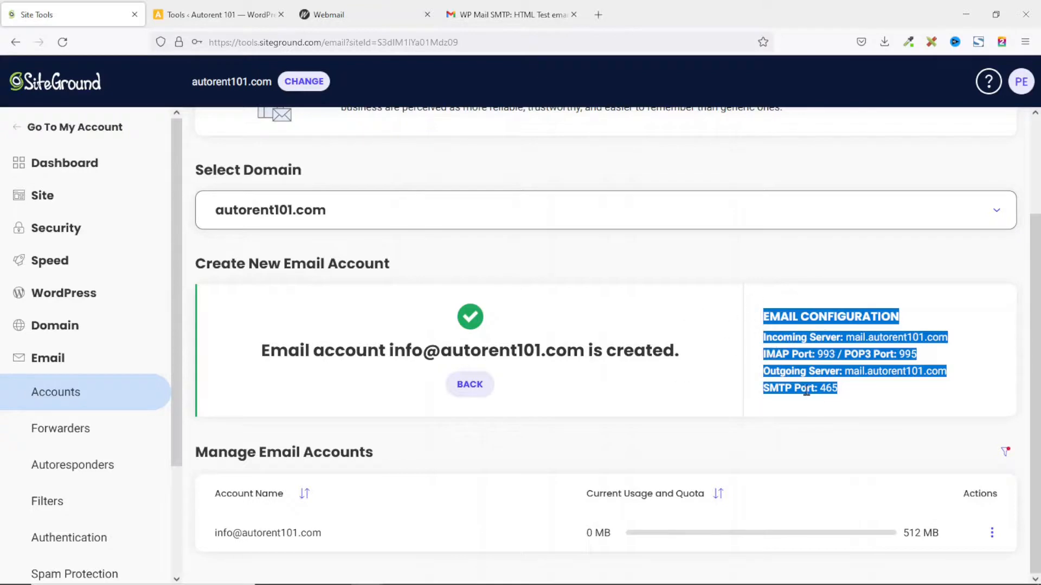
{"action": "left_click", "coordinate": [226, 18]}
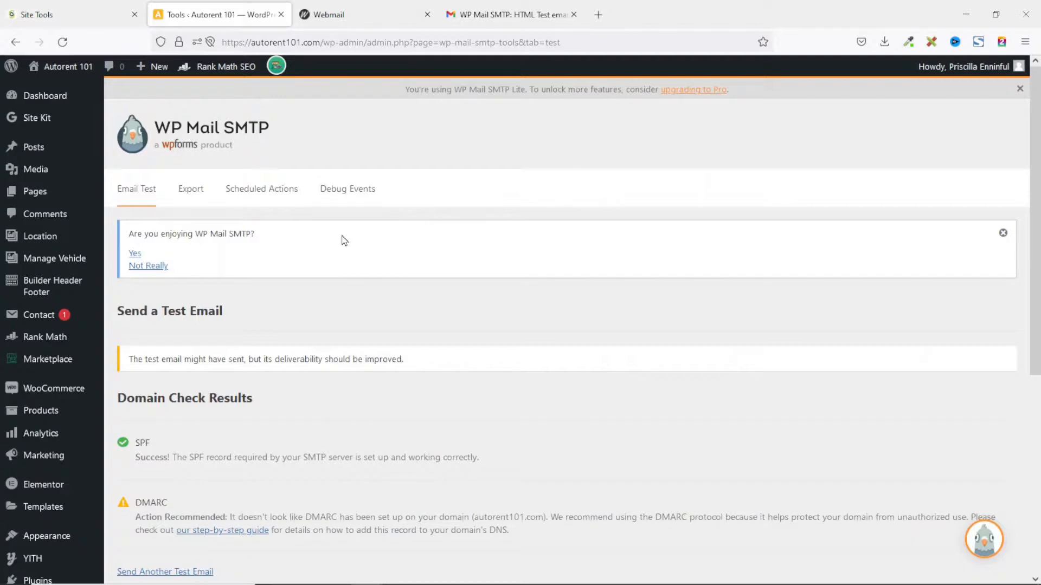